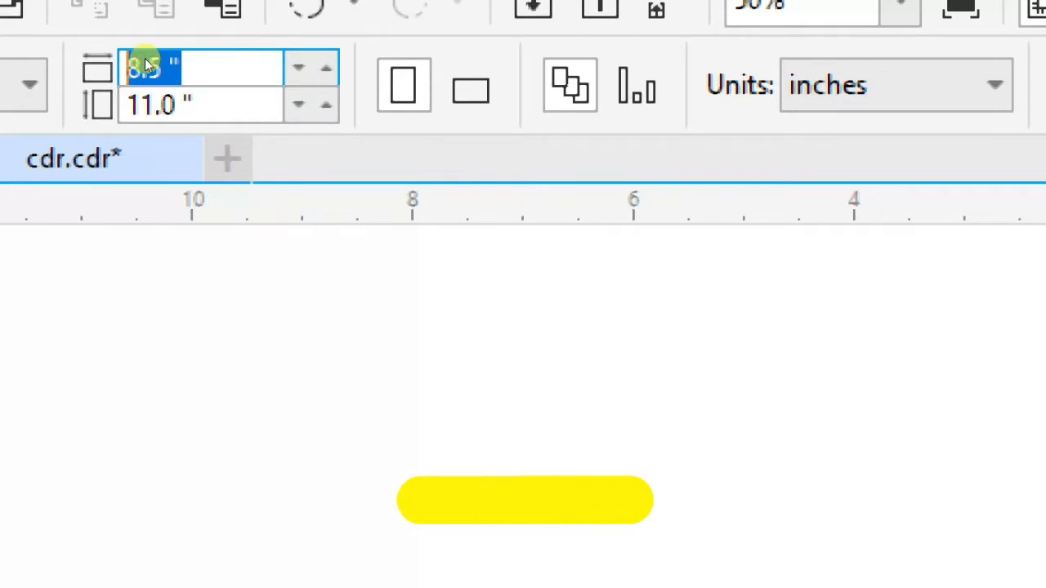
# Step: Set the page dimensions for the visiting card to 3.5 inches wide by 2.0 inches high
pyautogui.write('3.5')
pyautogui.press('Tab')
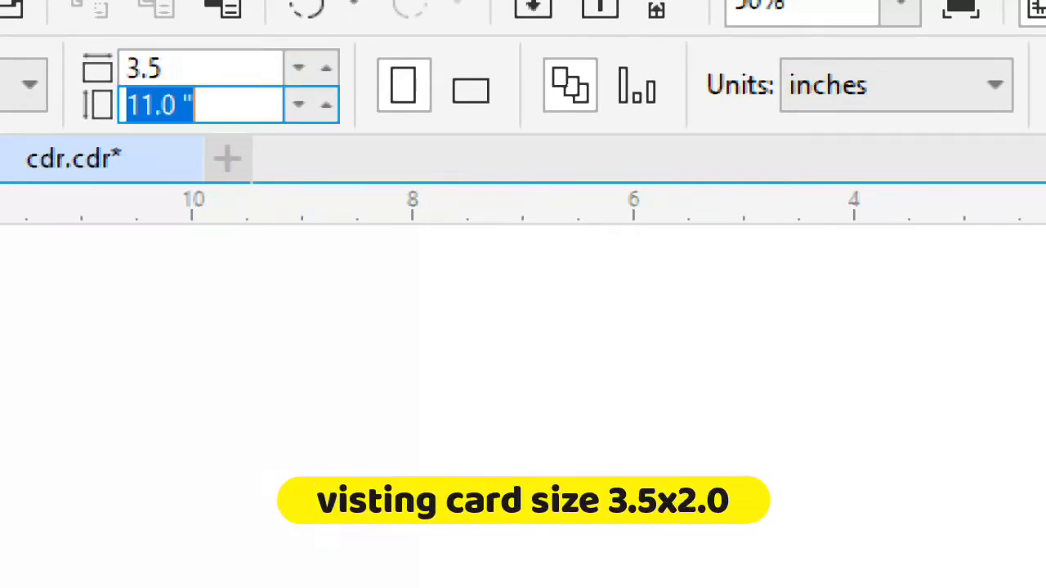
pyautogui.write('2.0')
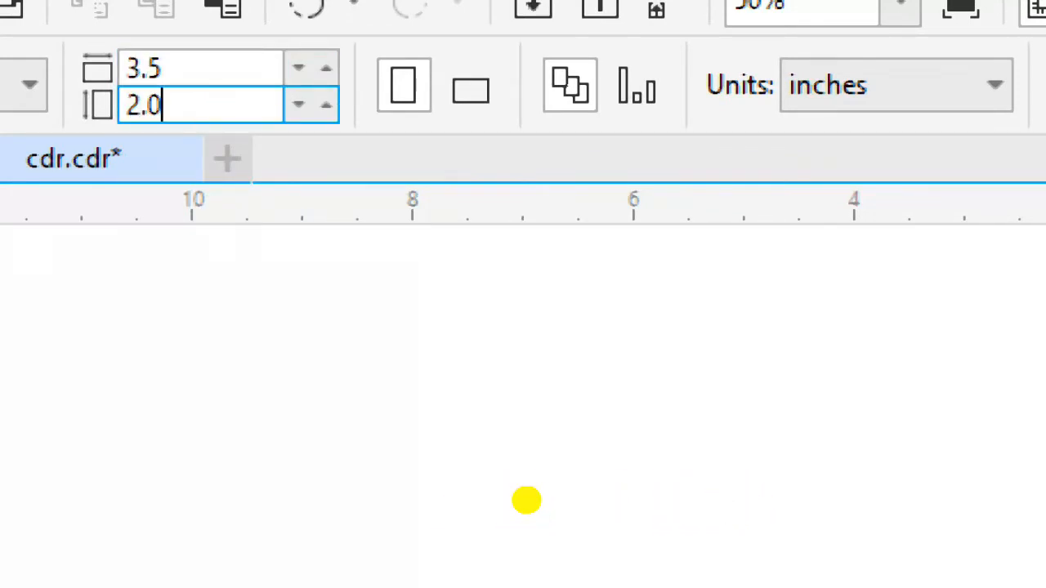
pyautogui.press('Return')
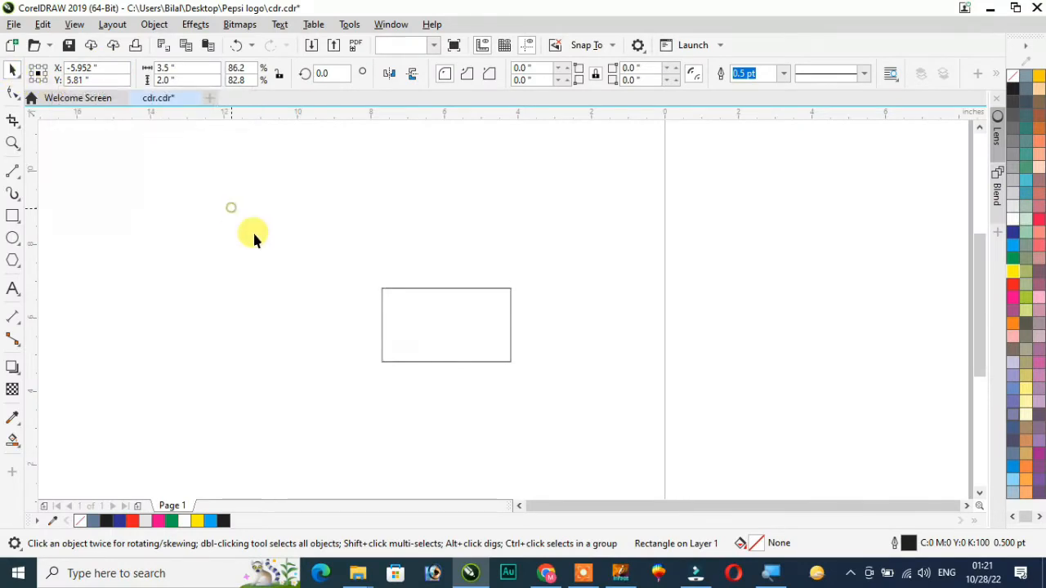
pyautogui.click(254, 237)
pyautogui.scroll(1, 441, 347)
pyautogui.scroll(1, 607, 385)
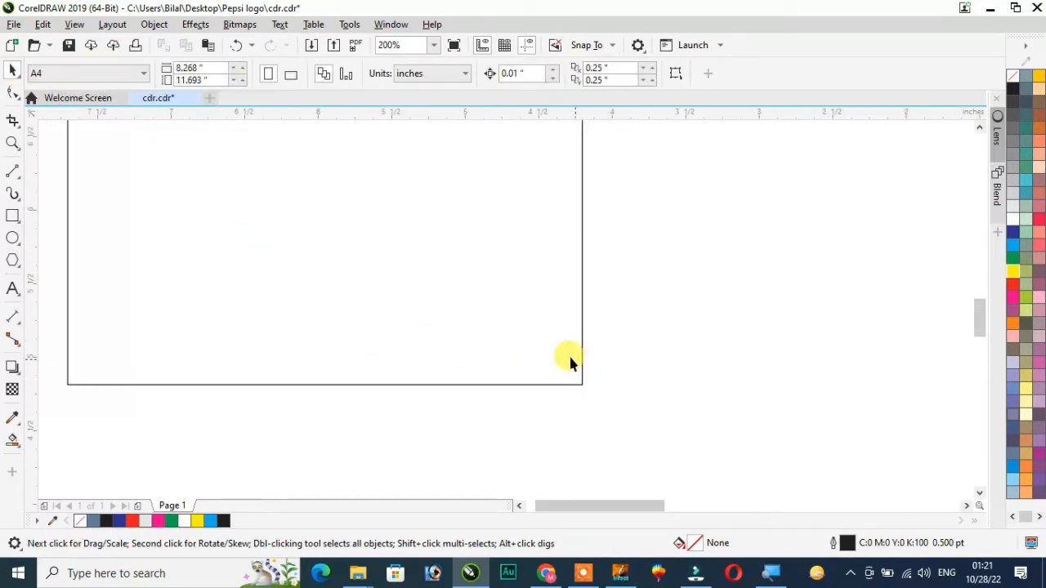
pyautogui.scroll(-2, 570, 362)
pyautogui.scroll(1, 561, 351)
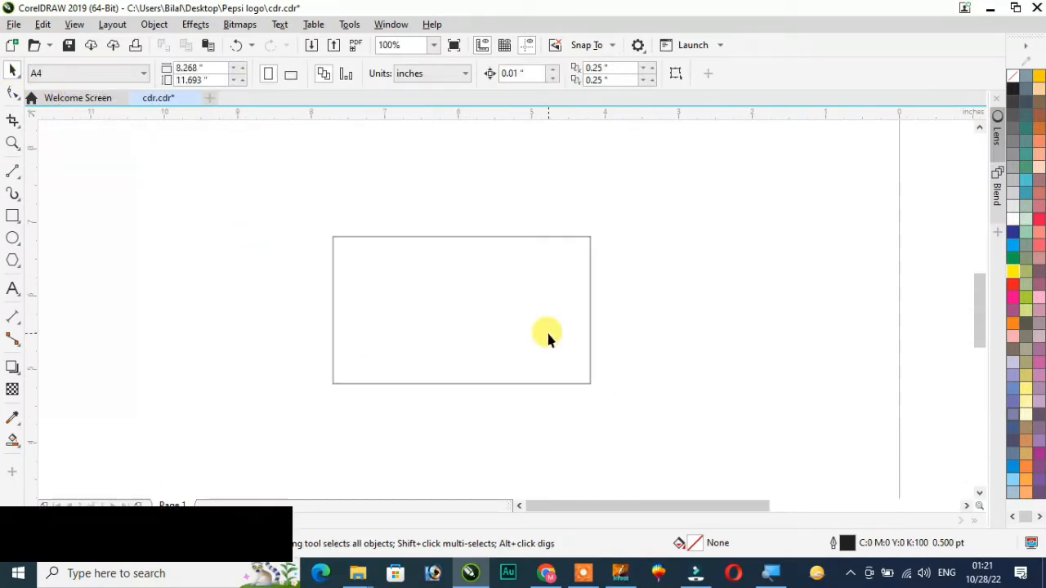
pyautogui.scroll(1, 546, 329)
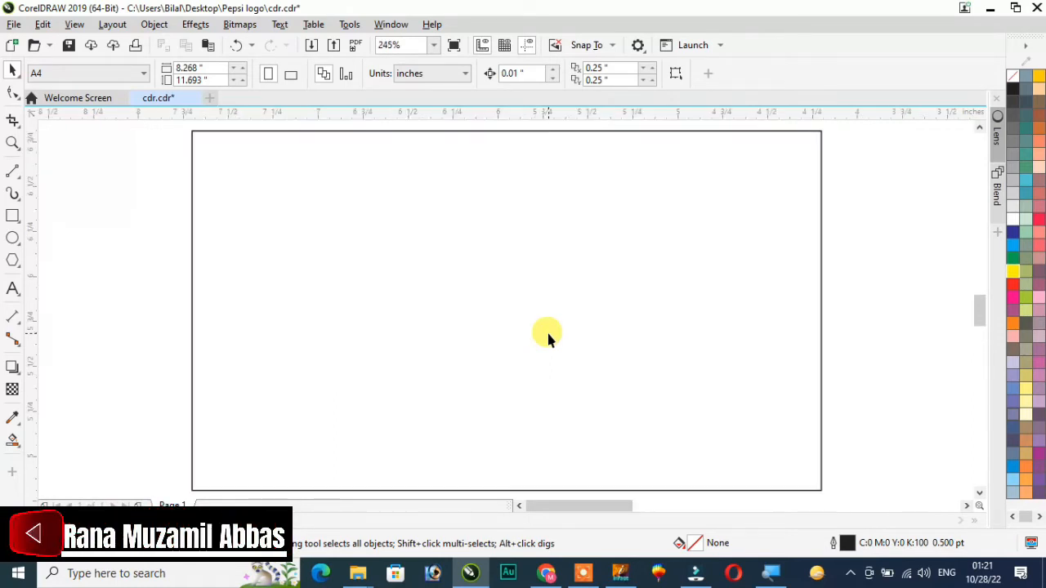
pyautogui.scroll(-1, 549, 335)
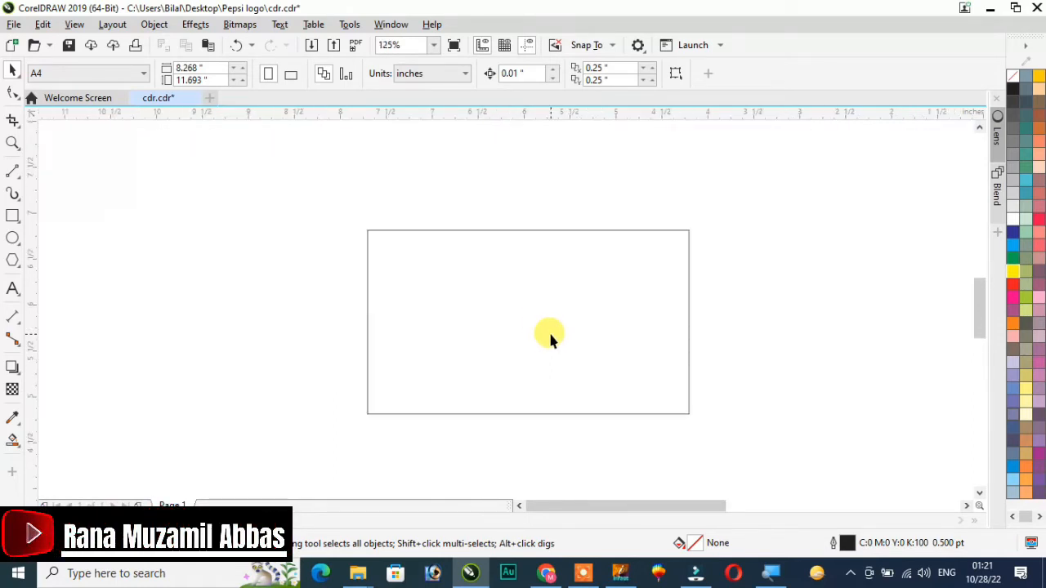
# Step: Copy the 3.5 × 2.0 inch card rectangle and paste the duplicate directly on top of the original
pyautogui.click(583, 230)
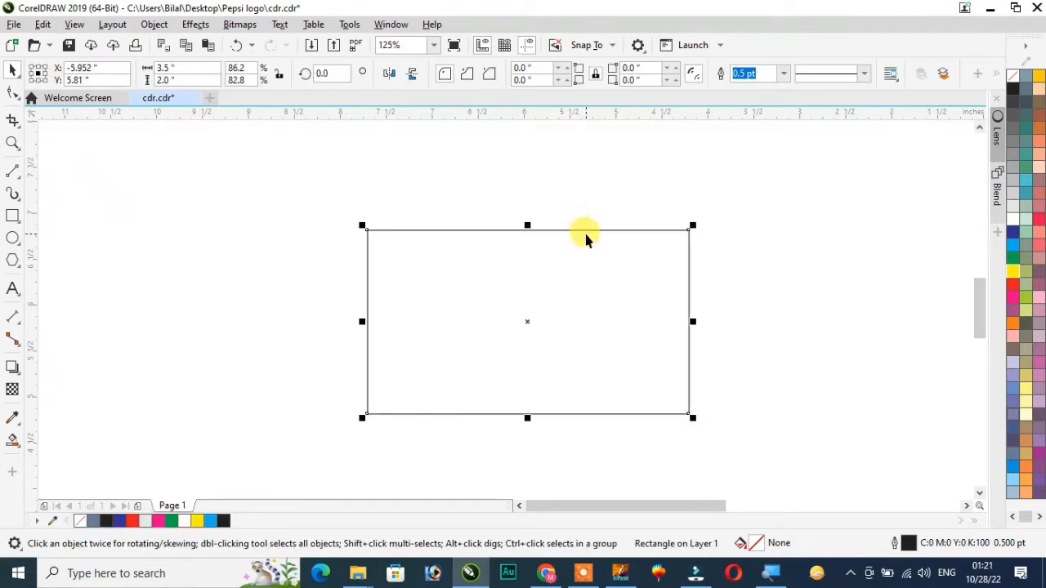
pyautogui.hotkey('ctrl', 'z')
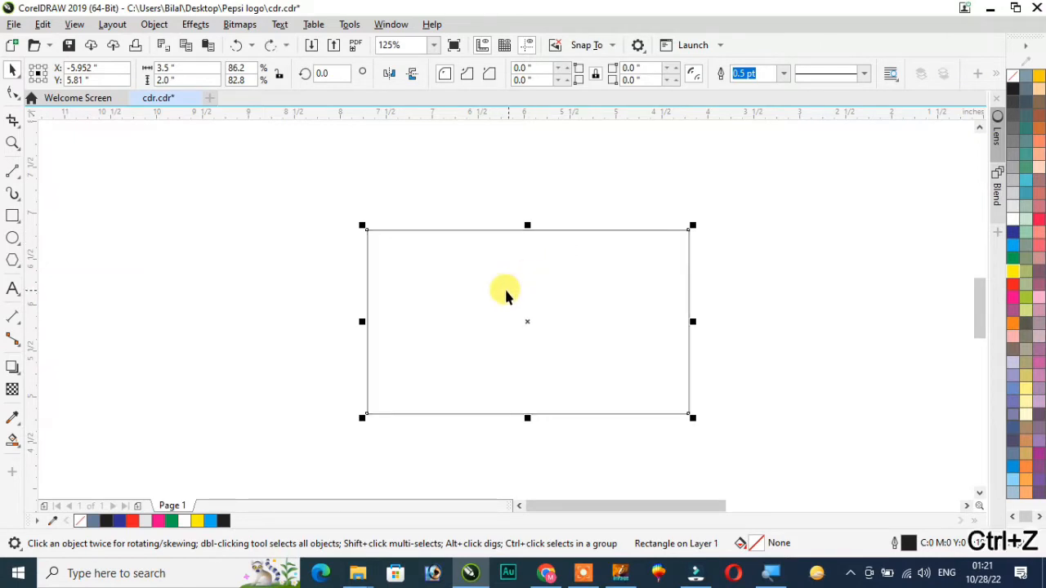
pyautogui.rightClick(501, 294)
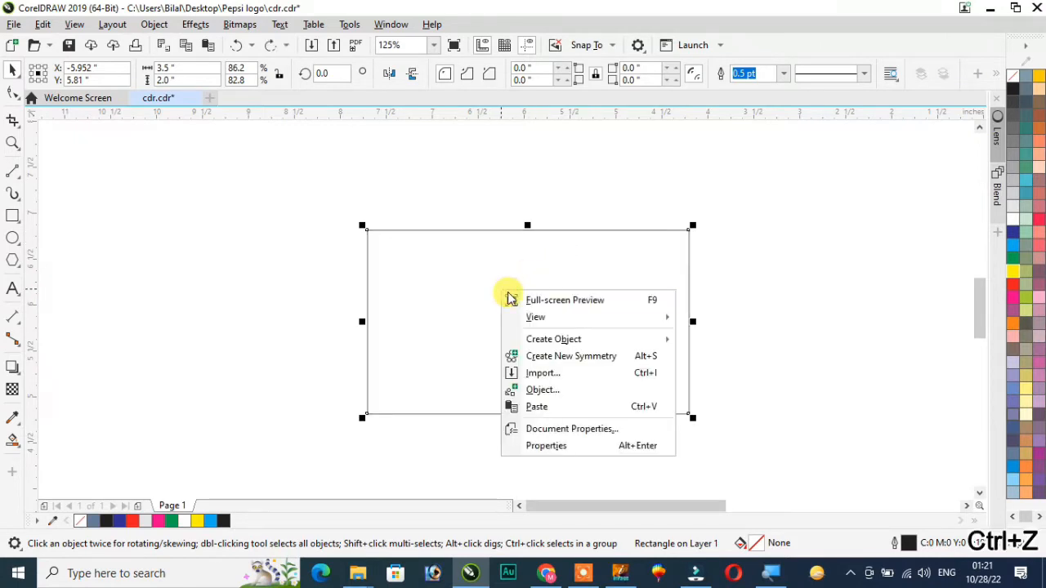
pyautogui.click(308, 302)
pyautogui.rightClick(366, 296)
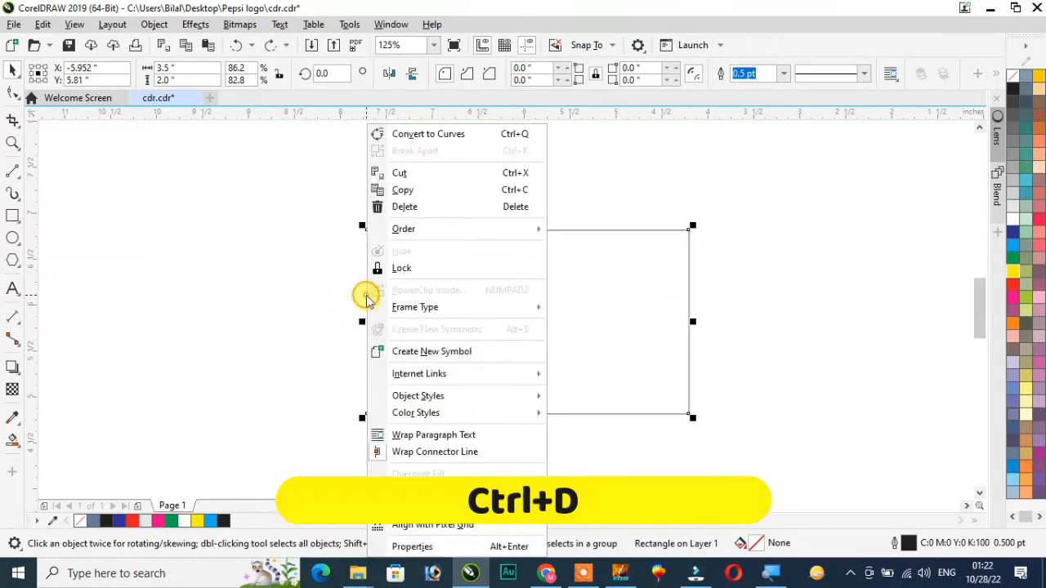
pyautogui.click(418, 192)
pyautogui.rightClick(441, 299)
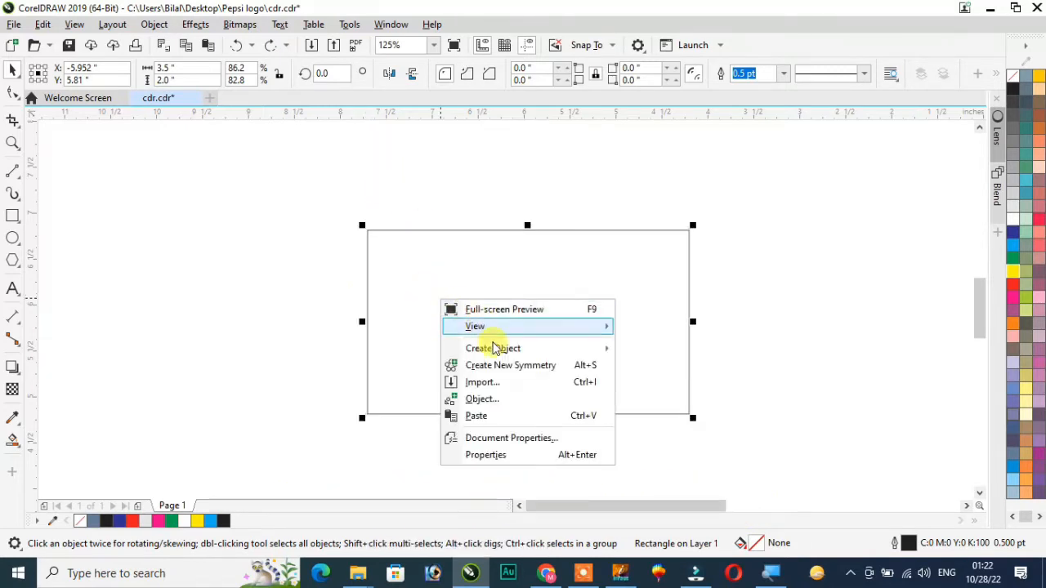
pyautogui.click(481, 416)
pyautogui.click(825, 270)
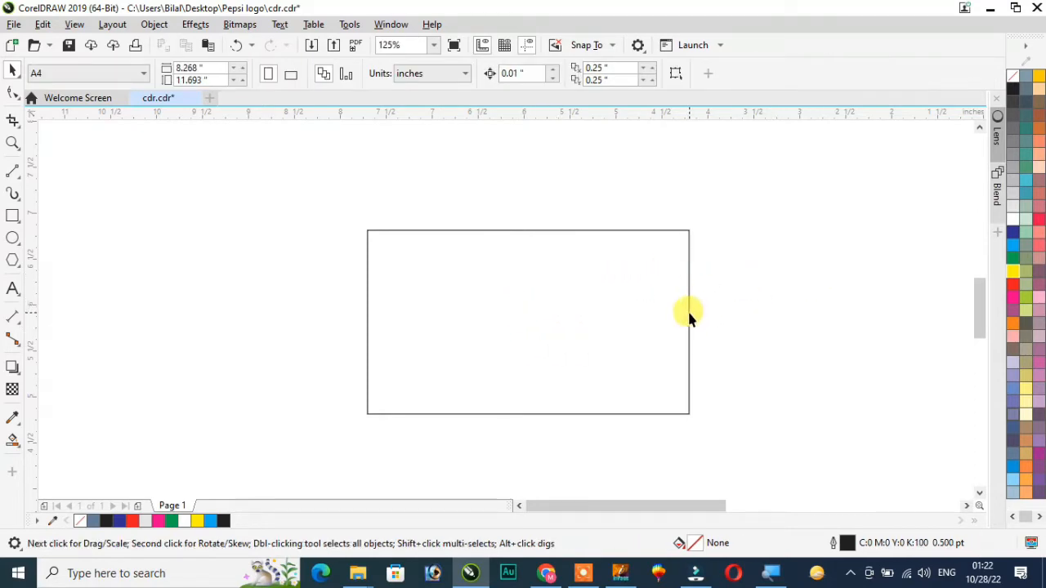
# Step: Move the duplicate rectangle sideways off the original, and undo the move
pyautogui.moveTo(689, 310); pyautogui.dragTo(772, 298)
pyautogui.hotkey('ctrl', 'z')
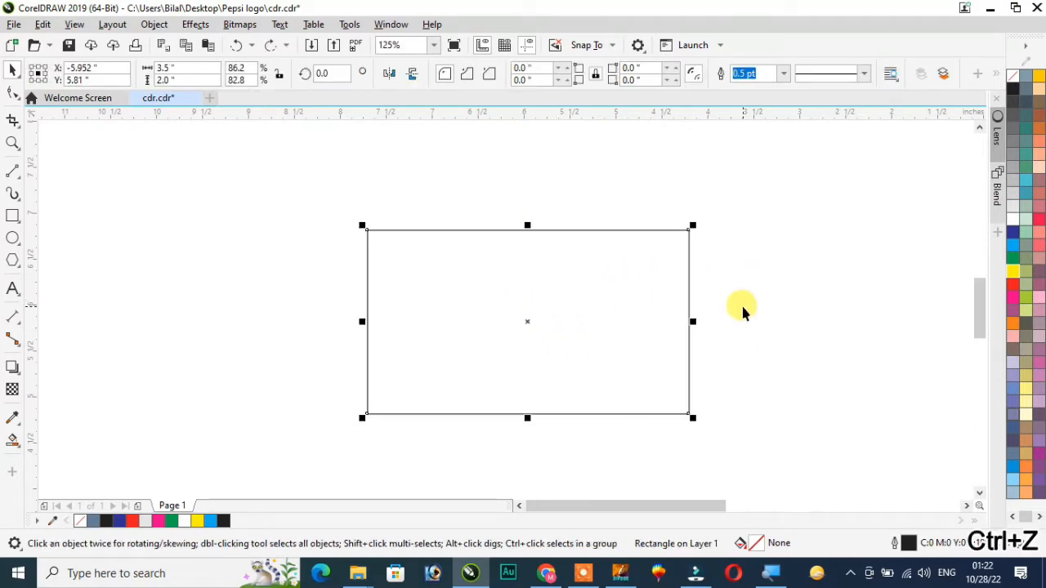
pyautogui.hotkey('ctrl', 'z')
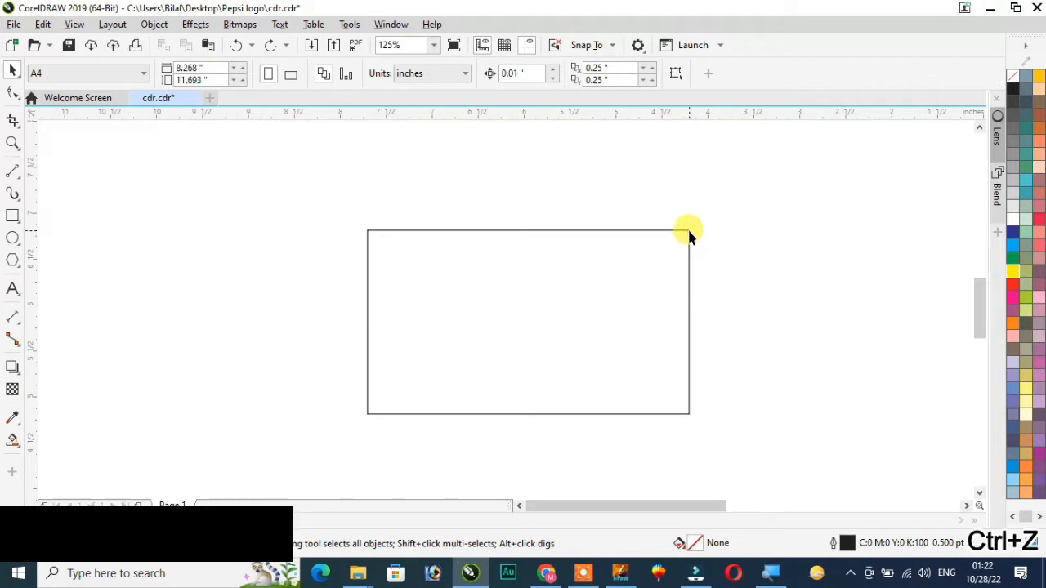
# Step: Convert the duplicate rectangle to curves and delete its upper-right corner node with the Shape tool
pyautogui.click(689, 233)
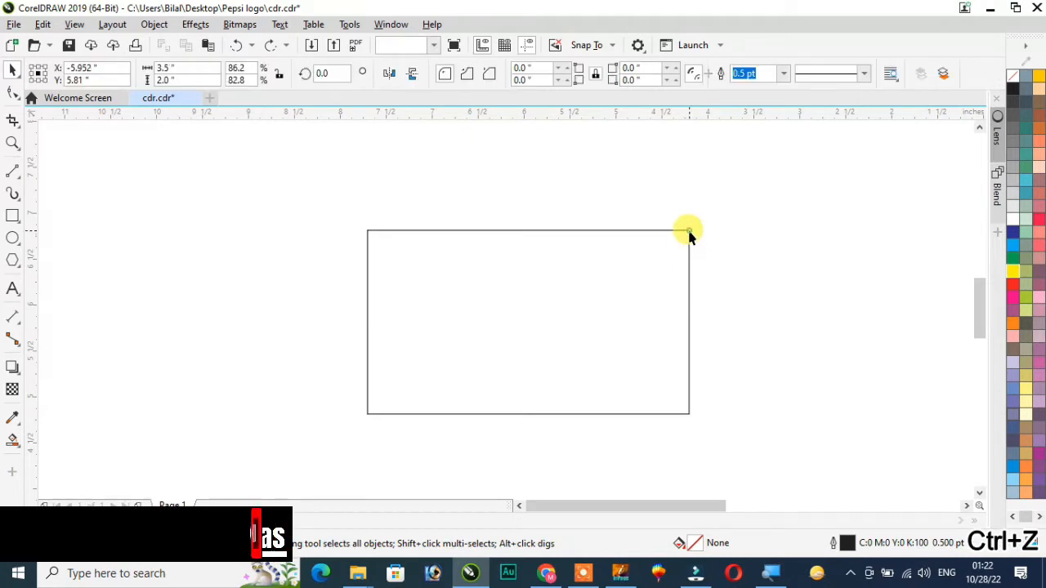
pyautogui.click(18, 97)
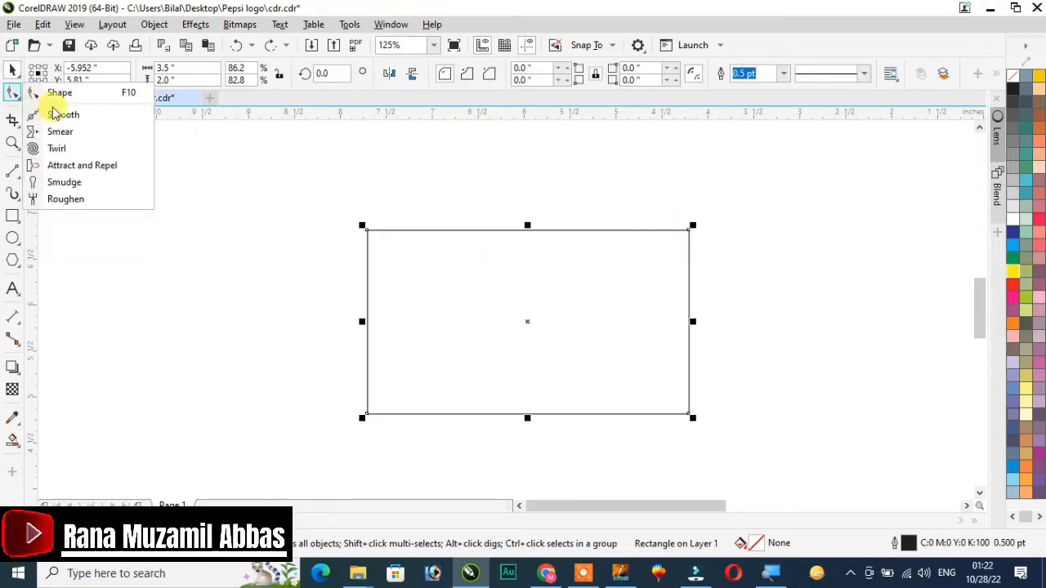
pyautogui.click(54, 94)
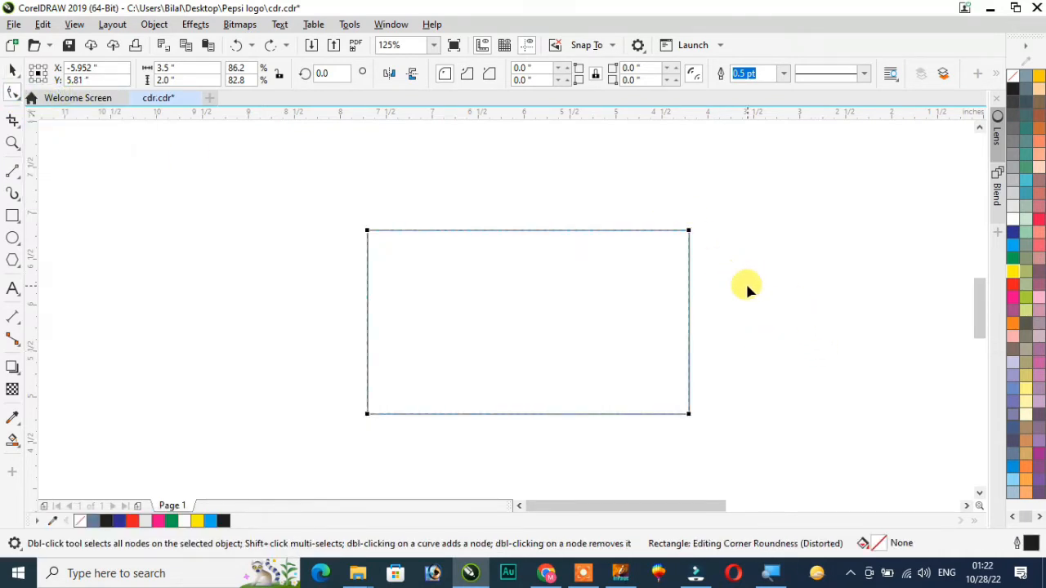
pyautogui.hotkey('ctrl', 'q')
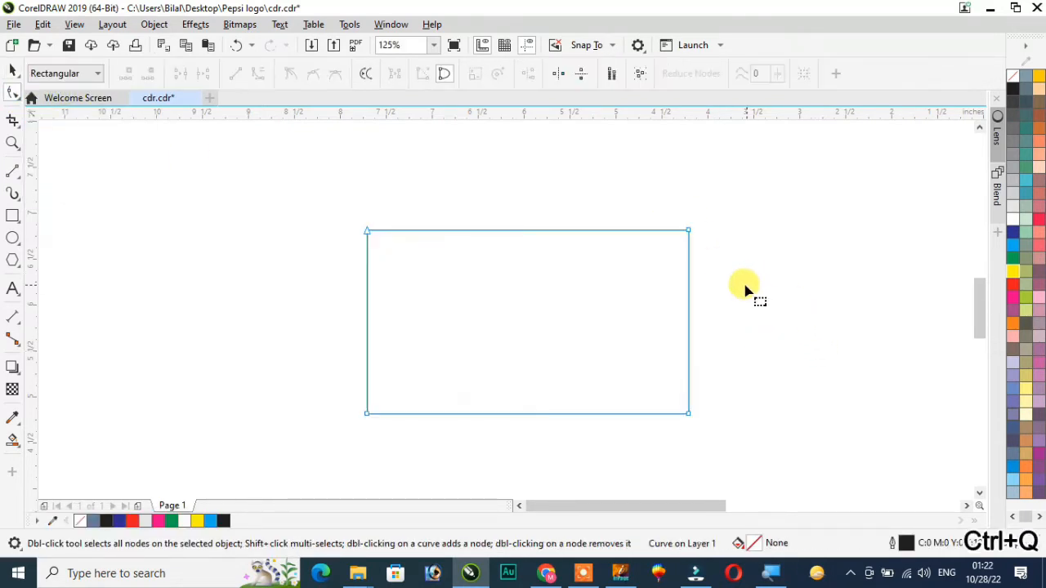
pyautogui.click(689, 233)
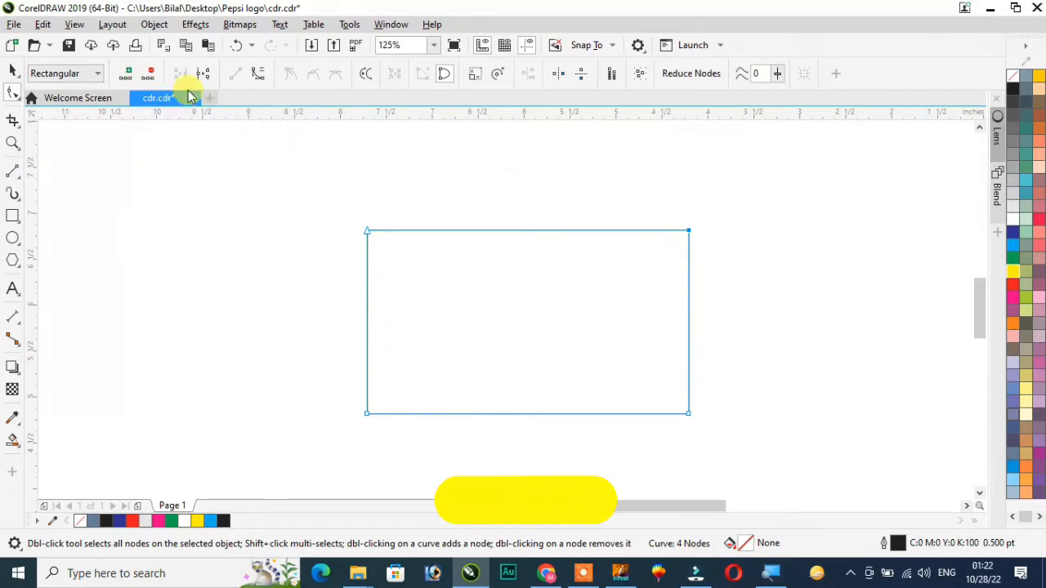
pyautogui.click(150, 72)
pyautogui.click(422, 390)
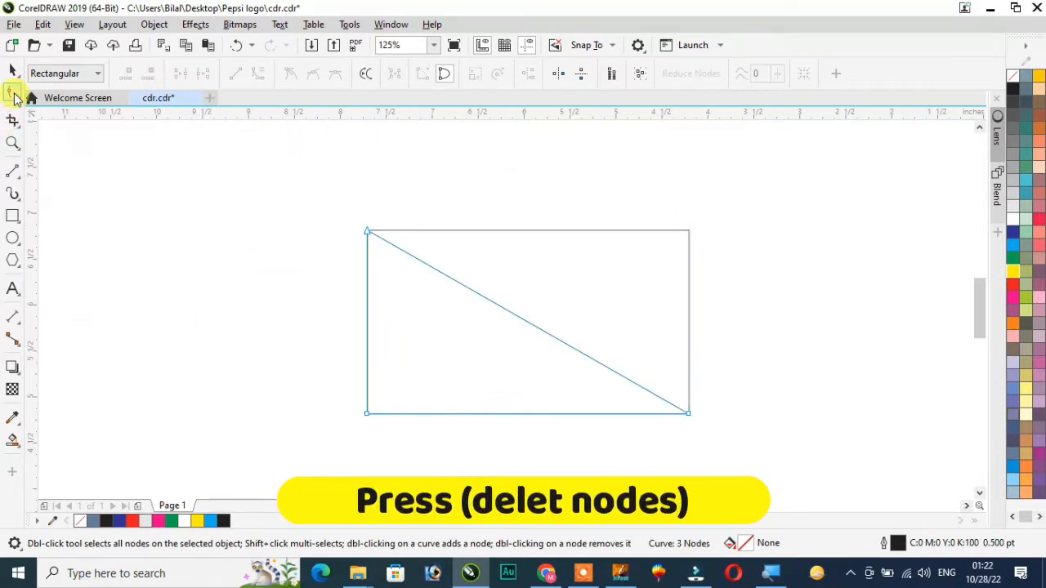
# Step: Convert the triangle's straight diagonal edge to an editable curve segment with the Shape tool
pyautogui.scroll(1, 606, 337)
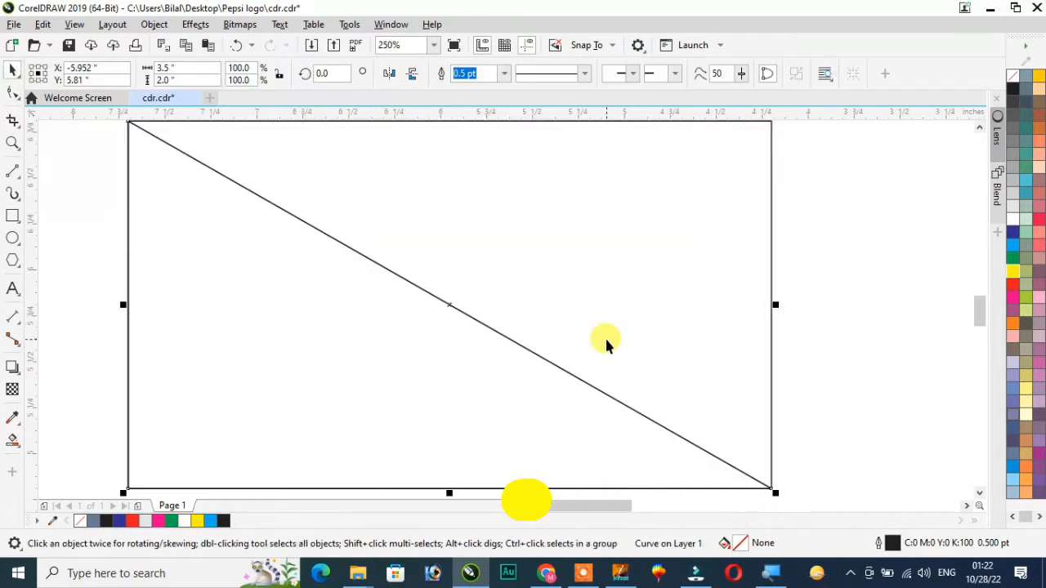
pyautogui.scroll(-2, 601, 337)
pyautogui.scroll(1, 556, 366)
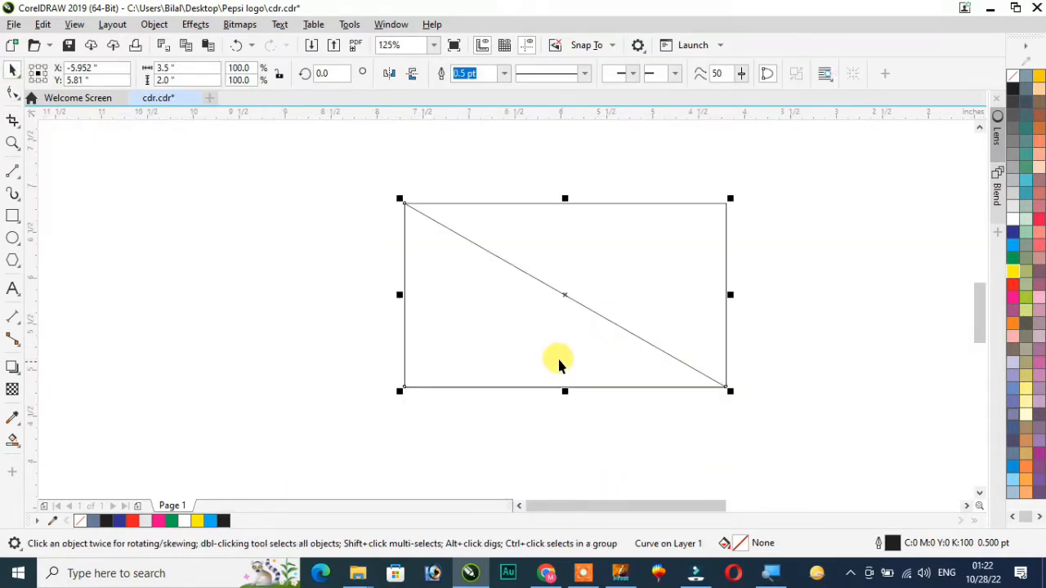
pyautogui.click(623, 327)
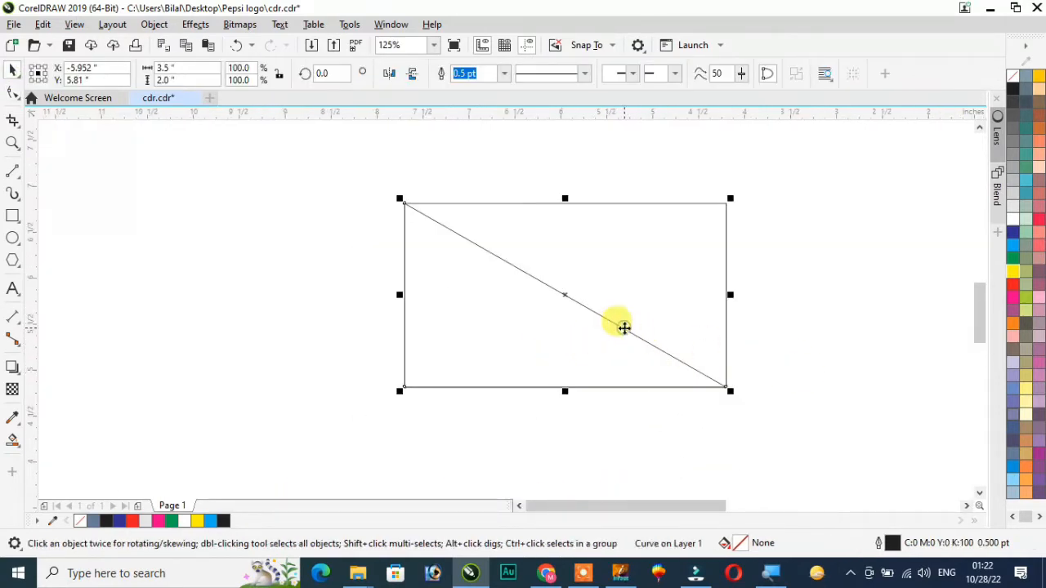
pyautogui.hotkey('ctrl', 'q')
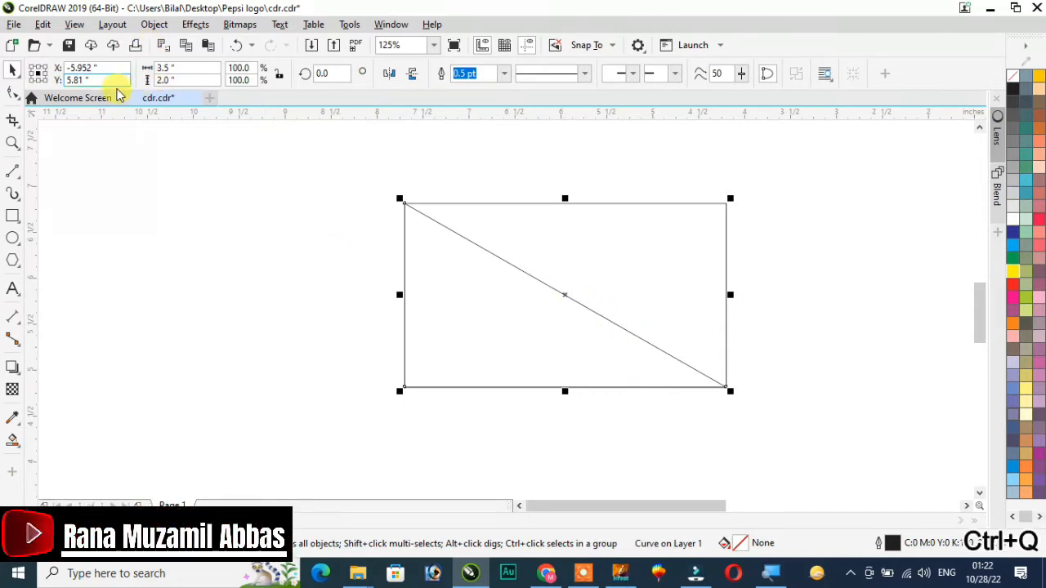
pyautogui.click(317, 253)
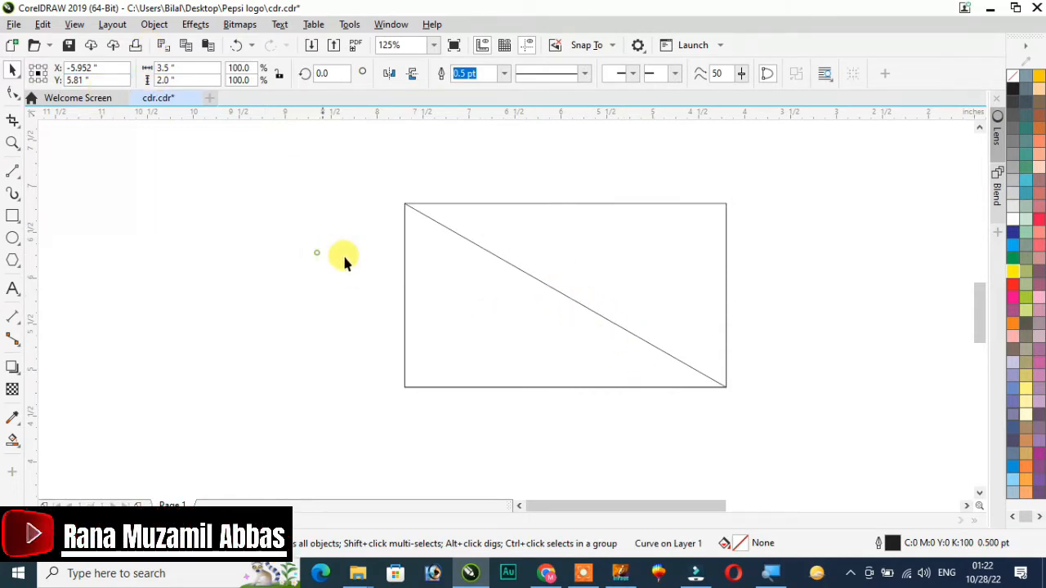
pyautogui.click(558, 293)
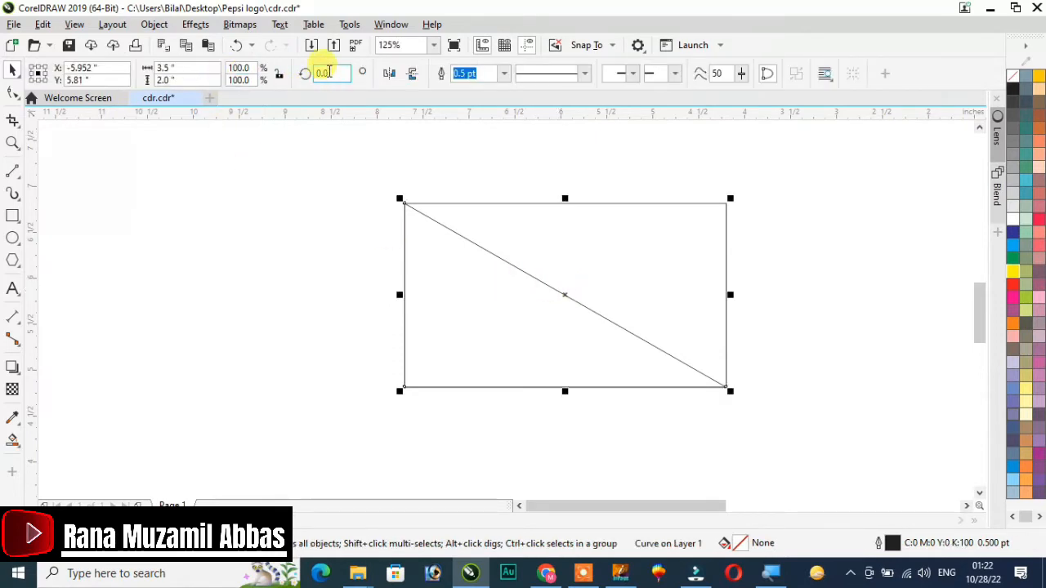
pyautogui.click(12, 93)
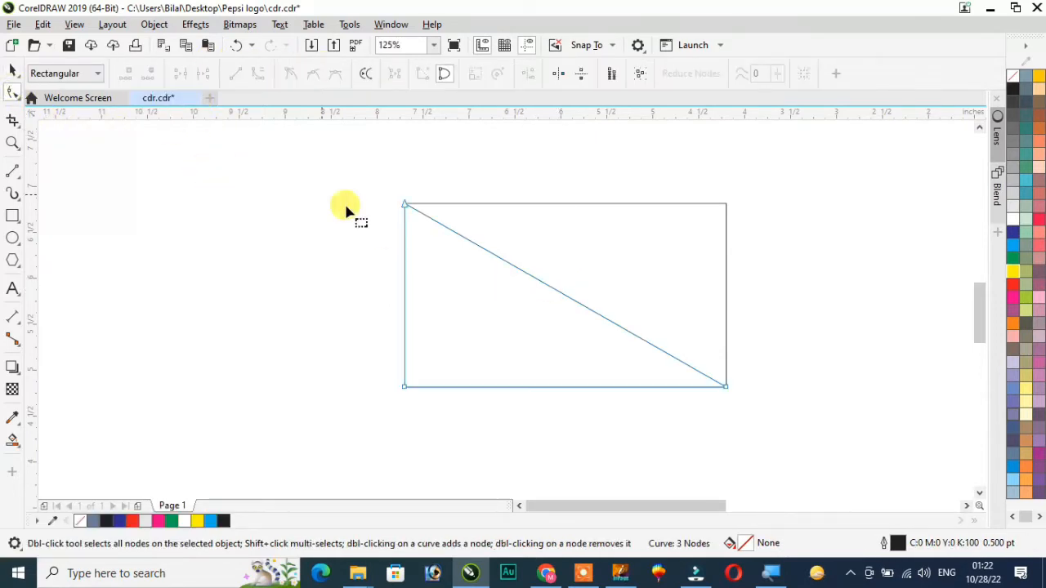
pyautogui.click(560, 292)
pyautogui.click(260, 74)
pyautogui.hotkey('ctrl', 'q')
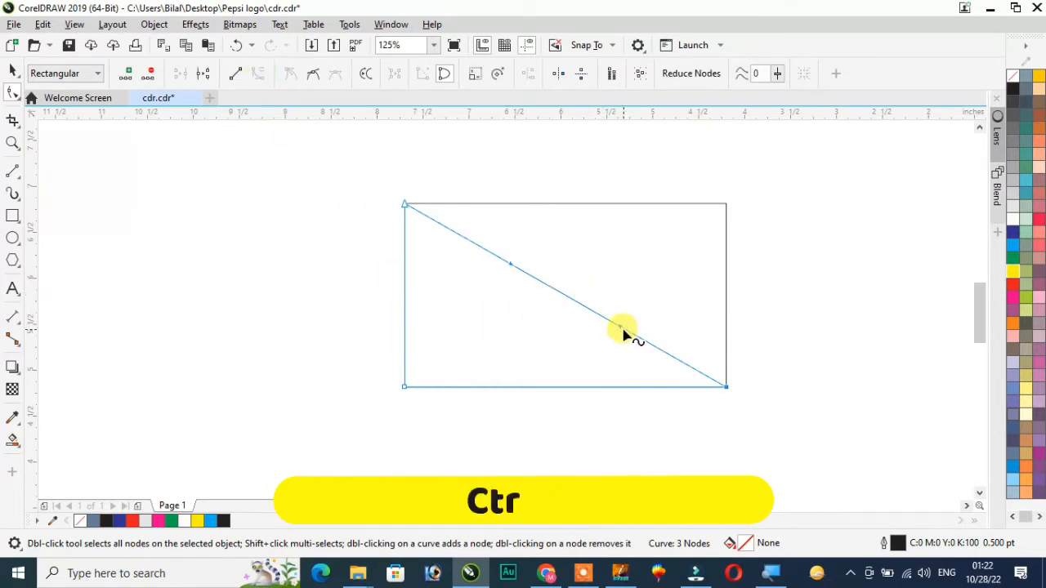
# Step: Adjust both handles of the diagonal segment to bend it inward into a smooth sweep toward the card's lower-left corner
pyautogui.moveTo(512, 268); pyautogui.dragTo(498, 387)
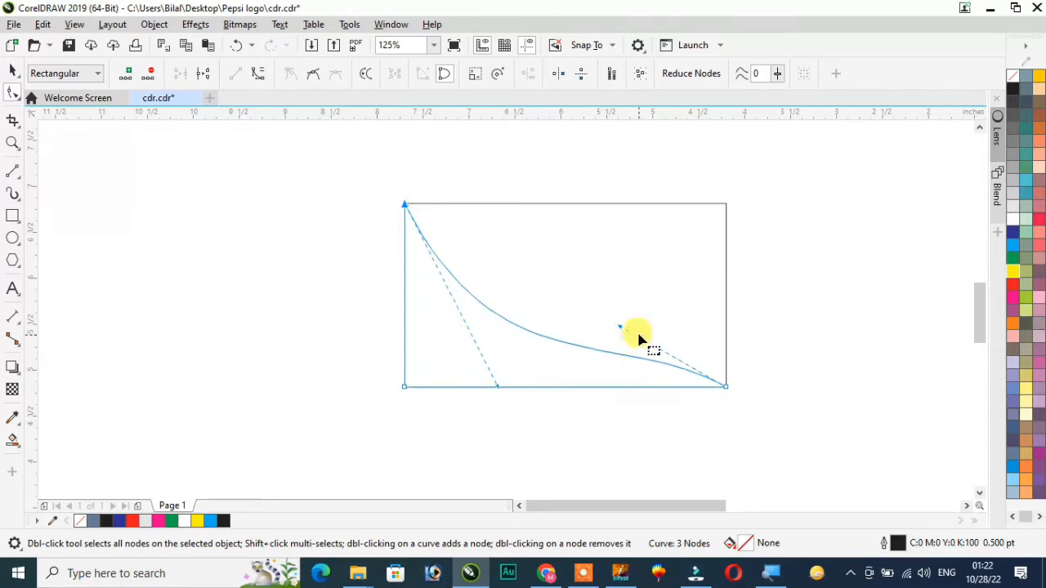
pyautogui.moveTo(620, 330); pyautogui.dragTo(604, 358)
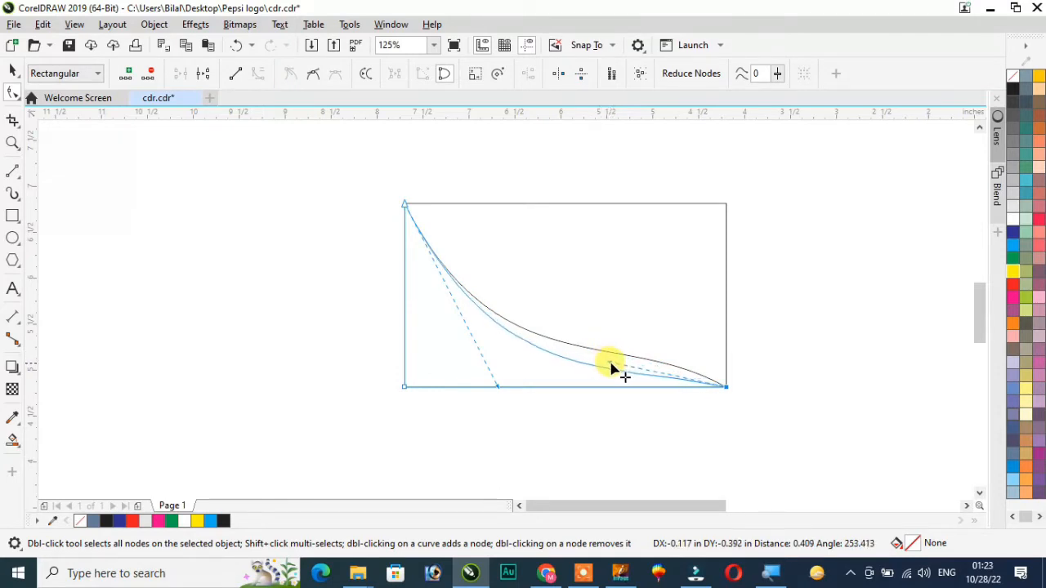
pyautogui.moveTo(614, 366); pyautogui.dragTo(612, 366)
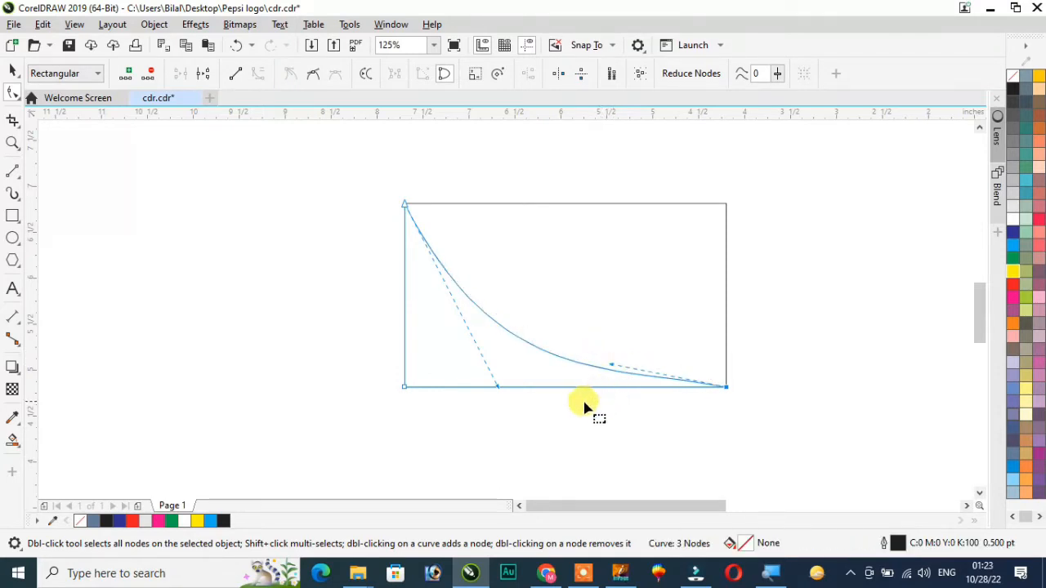
pyautogui.moveTo(495, 386); pyautogui.dragTo(445, 403)
pyautogui.moveTo(613, 368); pyautogui.dragTo(624, 357)
pyautogui.click(13, 73)
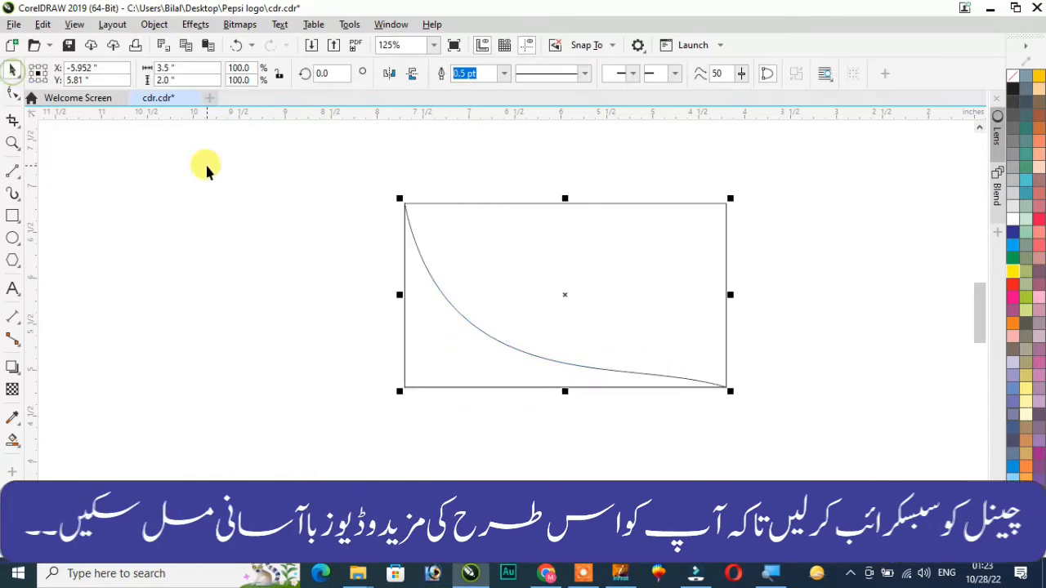
pyautogui.click(205, 165)
# Step: Draw a 2-point line from the card's top edge, about 0.34 in from the upper-left corner, to its lower-right corner
pyautogui.click(508, 347)
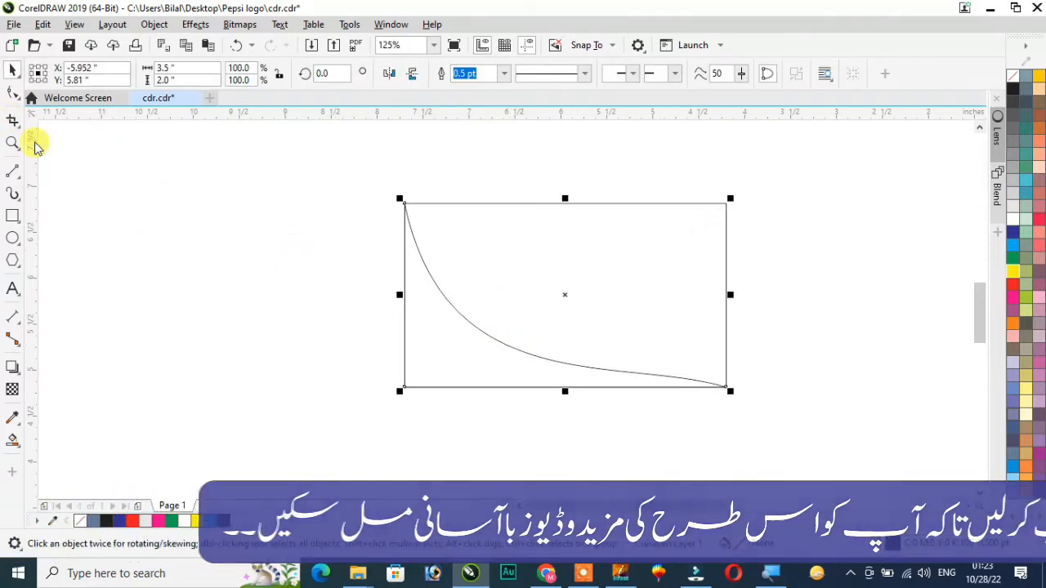
pyautogui.click(14, 173)
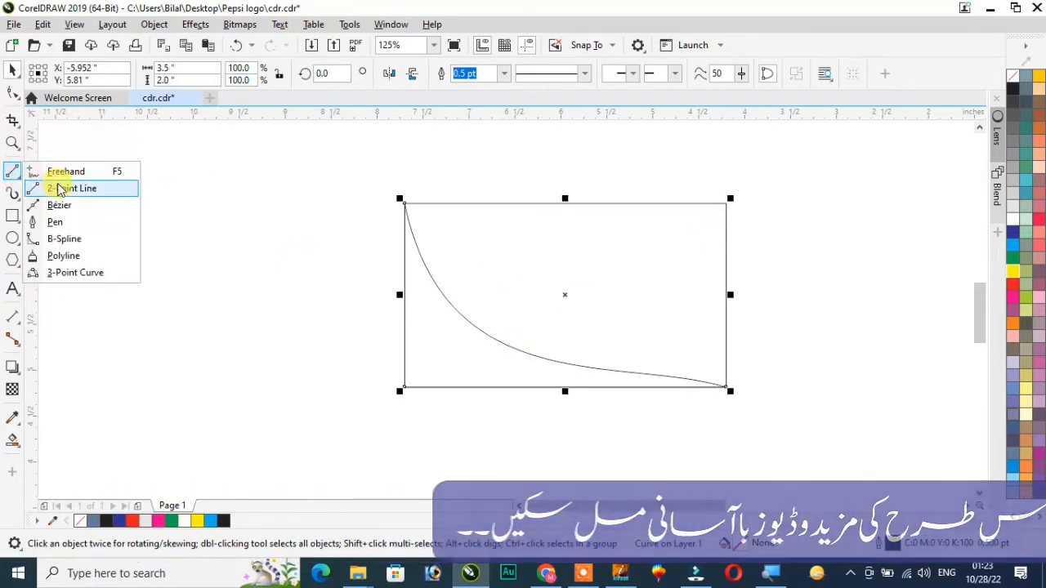
pyautogui.click(57, 188)
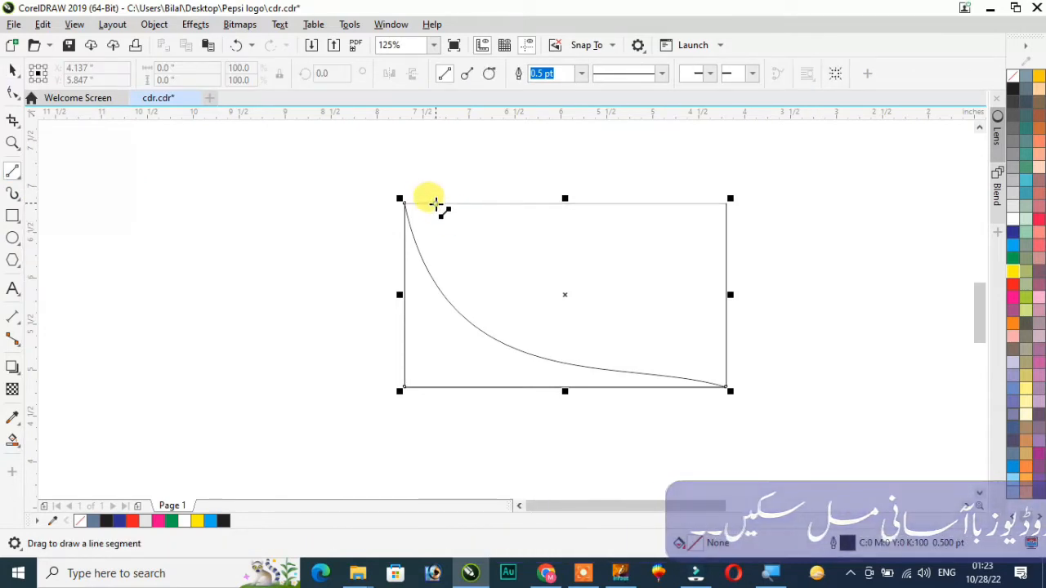
pyautogui.moveTo(437, 203); pyautogui.dragTo(727, 386)
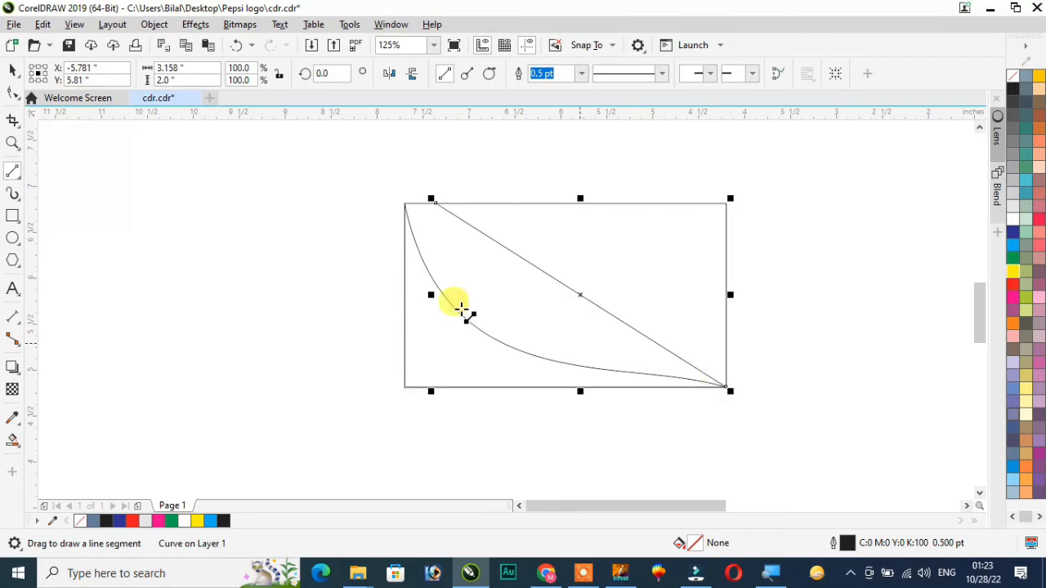
pyautogui.click(12, 69)
# Step: Convert the new straight diagonal line to an editable curve segment with the Shape tool
pyautogui.scroll(3, 511, 218)
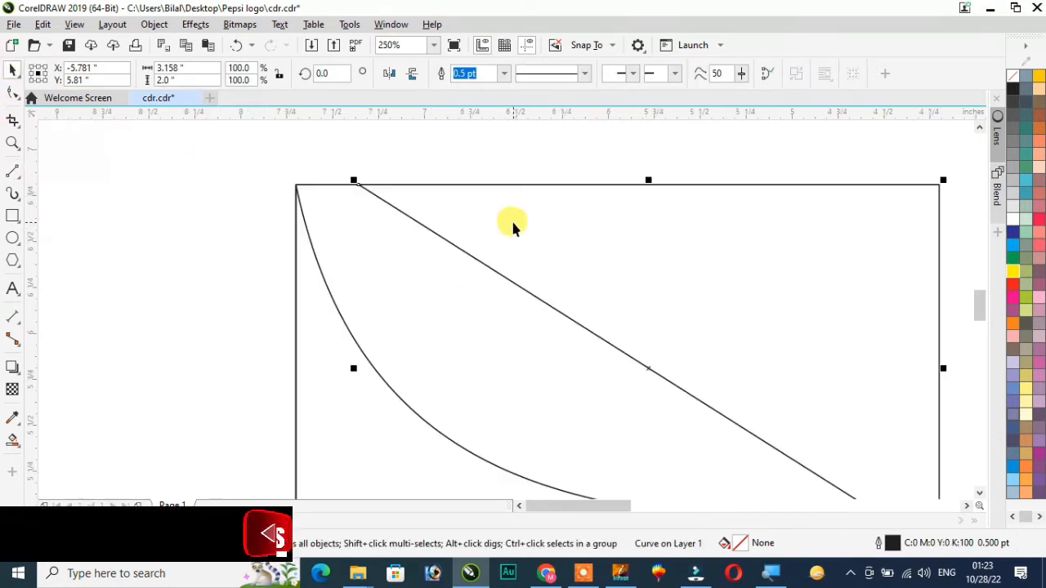
pyautogui.scroll(-2, 548, 276)
pyautogui.scroll(2, 660, 320)
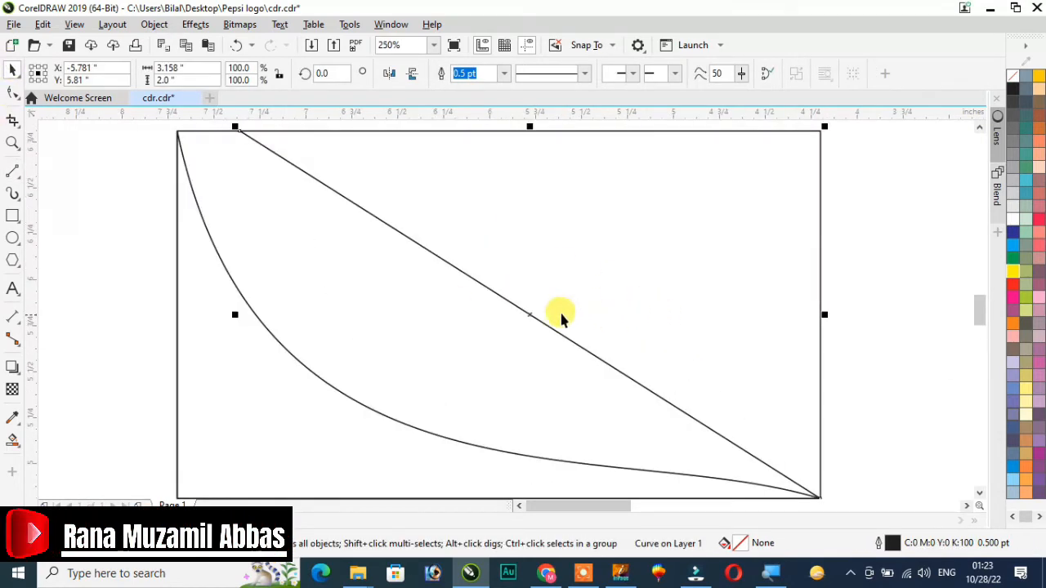
pyautogui.click(528, 314)
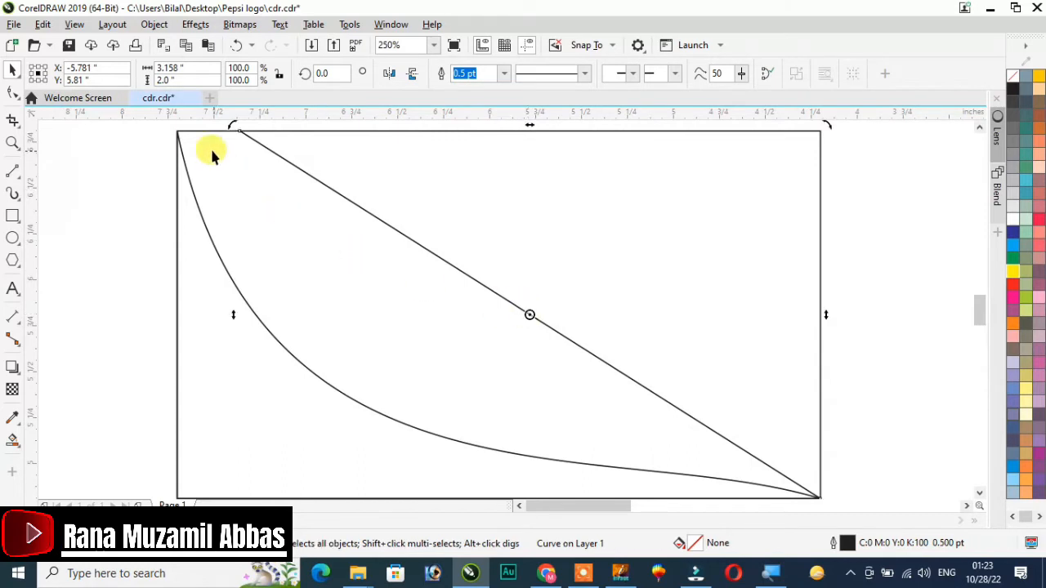
pyautogui.hotkey('ctrl', 'q')
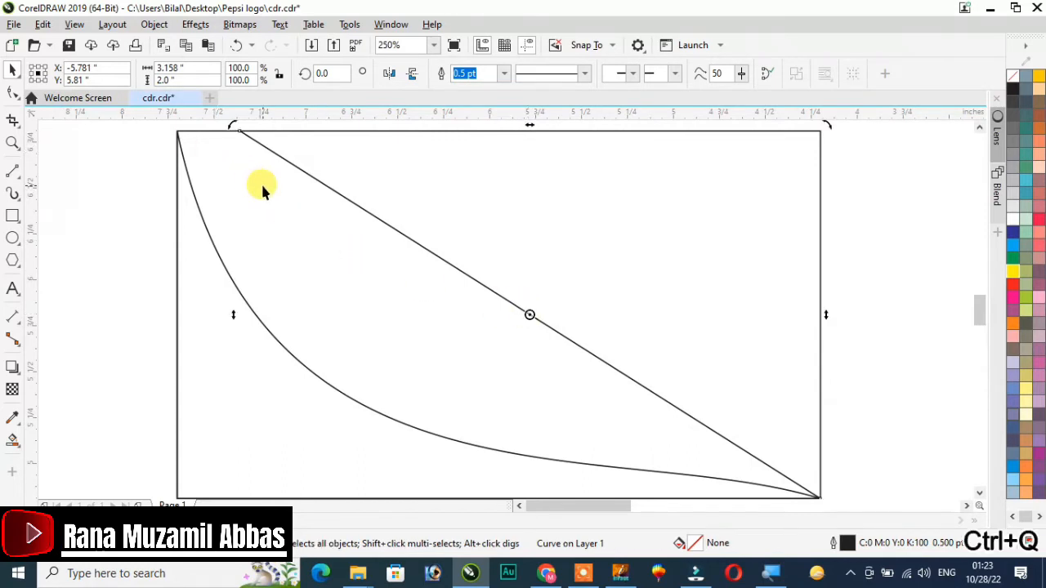
pyautogui.click(116, 229)
pyautogui.click(422, 245)
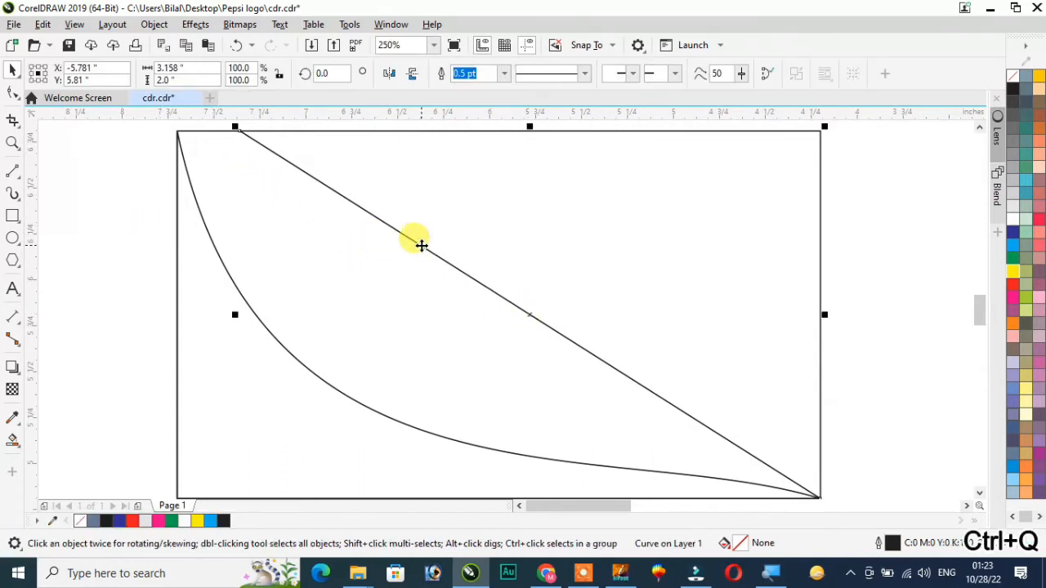
pyautogui.click(13, 93)
pyautogui.click(483, 288)
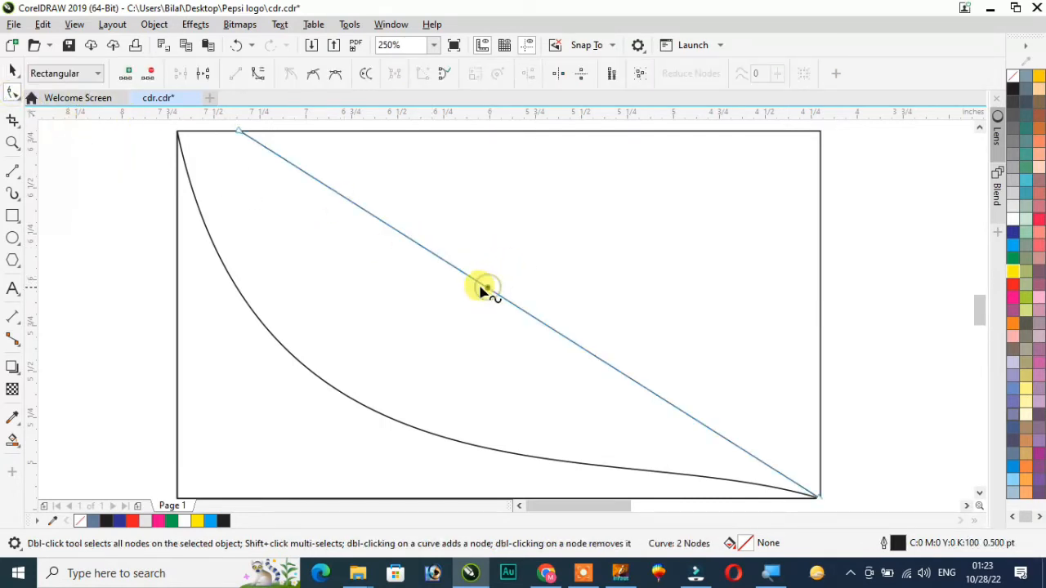
pyautogui.click(258, 75)
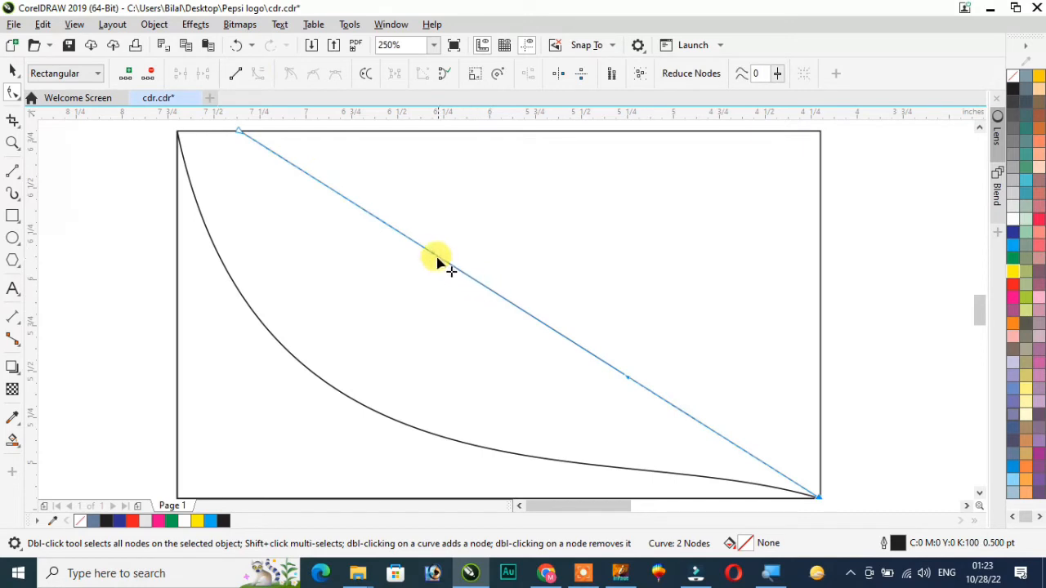
# Step: Bend the line into a sweep just above the first curve and slide its top node closer to the card's upper-left corner
pyautogui.moveTo(434, 257); pyautogui.dragTo(381, 473)
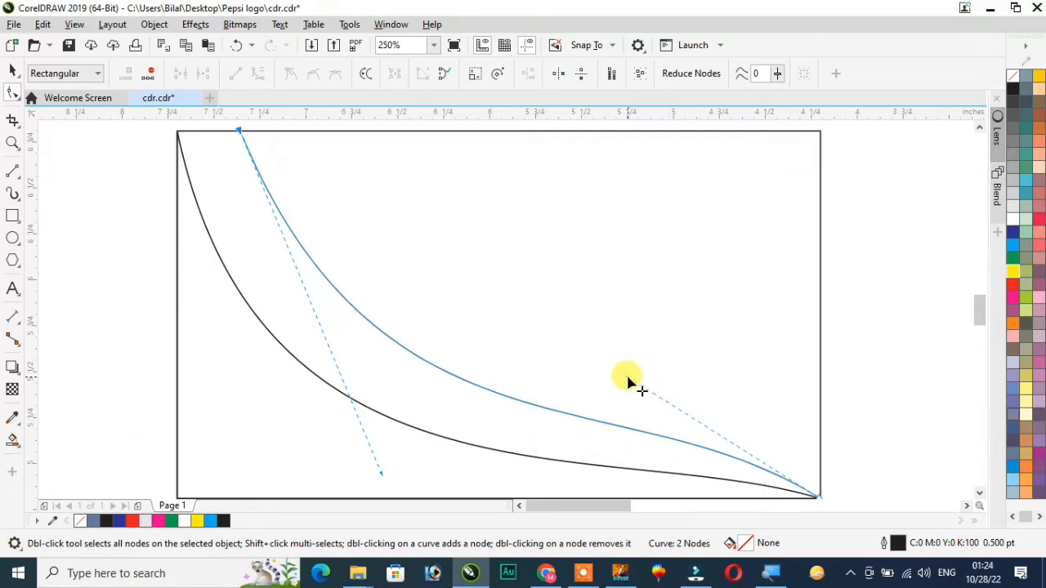
pyautogui.moveTo(628, 379); pyautogui.dragTo(559, 408)
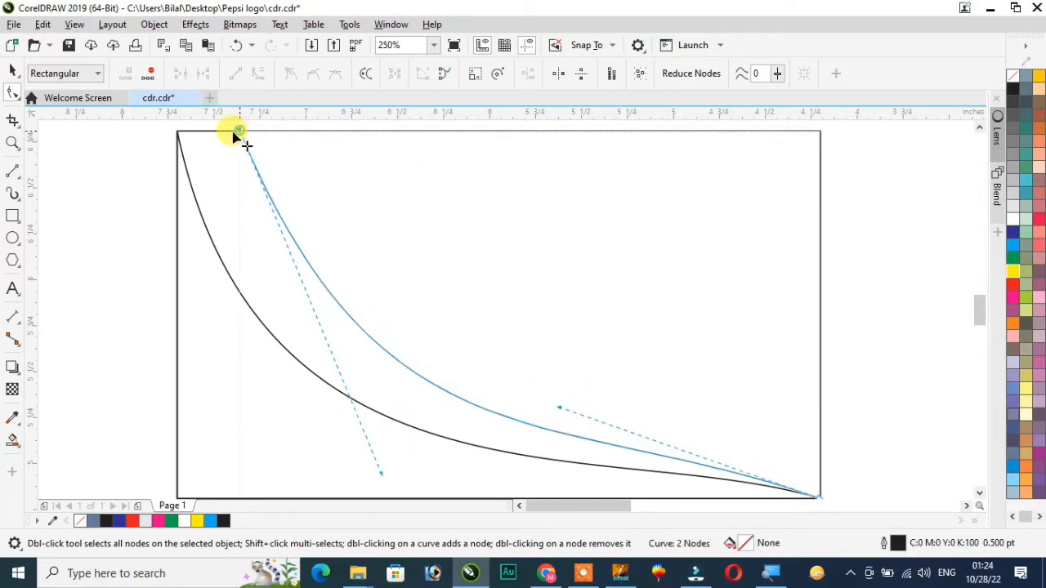
pyautogui.moveTo(236, 132); pyautogui.dragTo(214, 139)
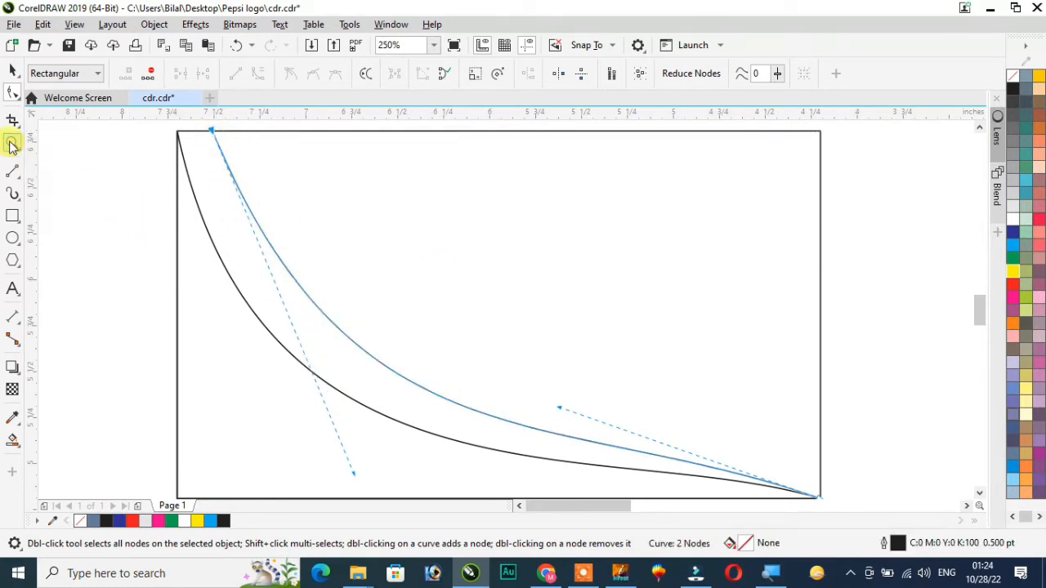
pyautogui.click(12, 74)
pyautogui.click(81, 189)
# Step: Use Smart Fill with a 0.5 pt outline to make filled shapes of the lower-left area, the band between the curves and the upper-right area
pyautogui.scroll(-3, 370, 295)
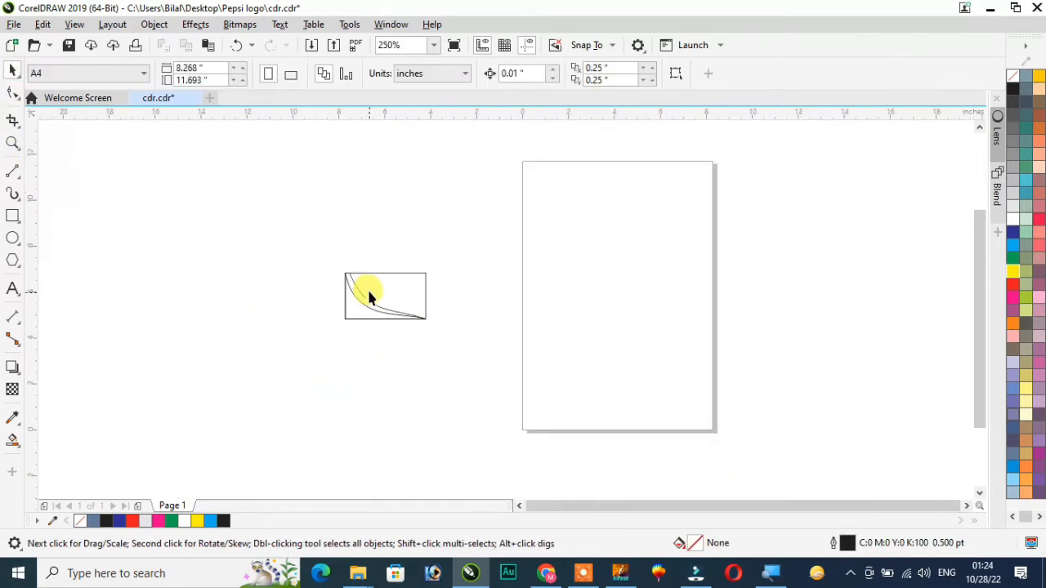
pyautogui.scroll(1, 367, 296)
pyautogui.scroll(3, 365, 297)
pyautogui.scroll(-1, 365, 296)
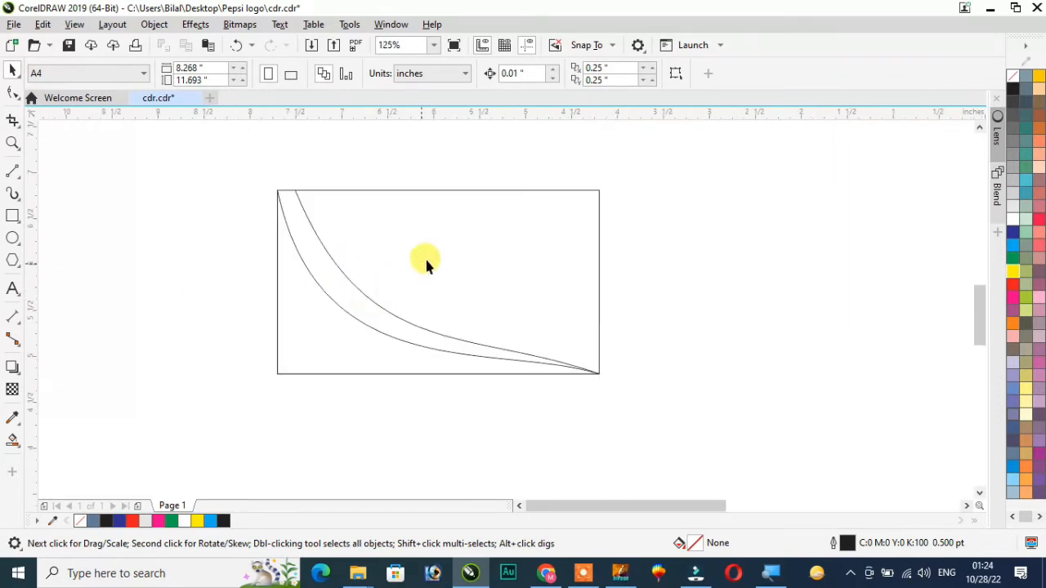
pyautogui.scroll(1, 428, 253)
pyautogui.scroll(-1, 430, 260)
pyautogui.click(21, 452)
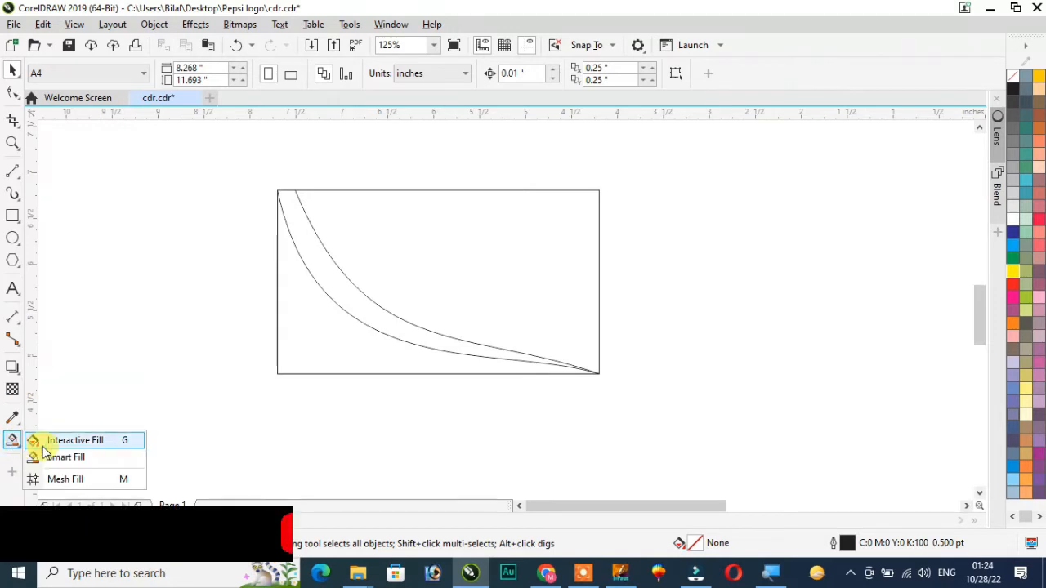
pyautogui.click(70, 458)
pyautogui.click(292, 341)
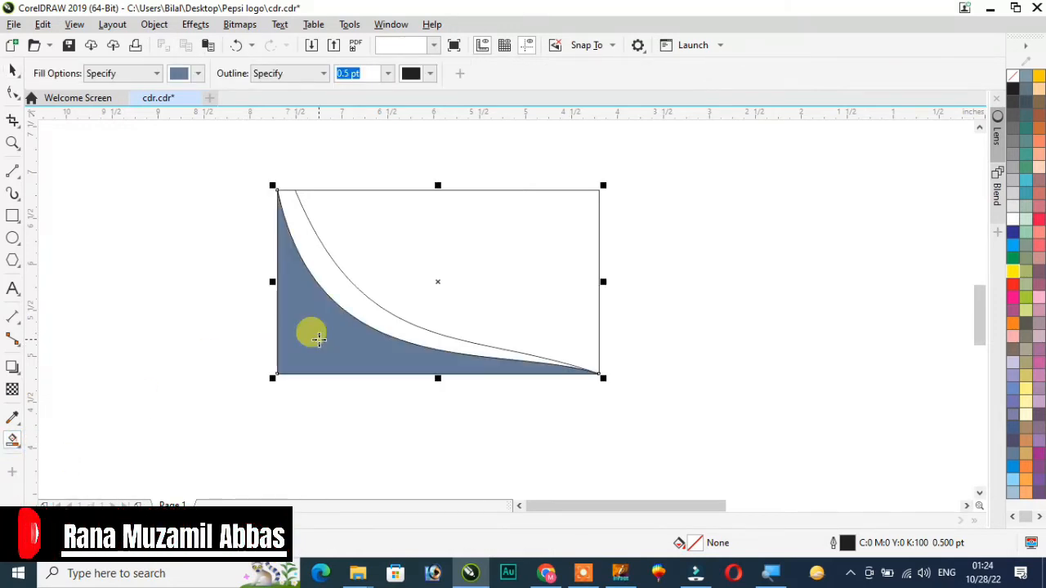
pyautogui.click(367, 277)
pyautogui.click(483, 249)
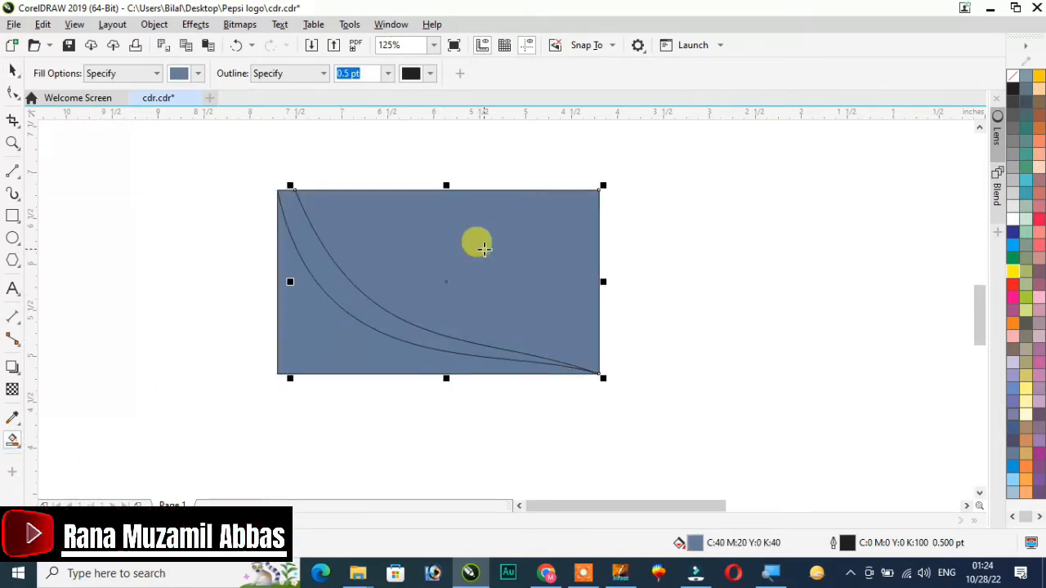
pyautogui.click(17, 73)
# Step: Recolour the large upper-right shape pale yellow
pyautogui.scroll(1, 415, 252)
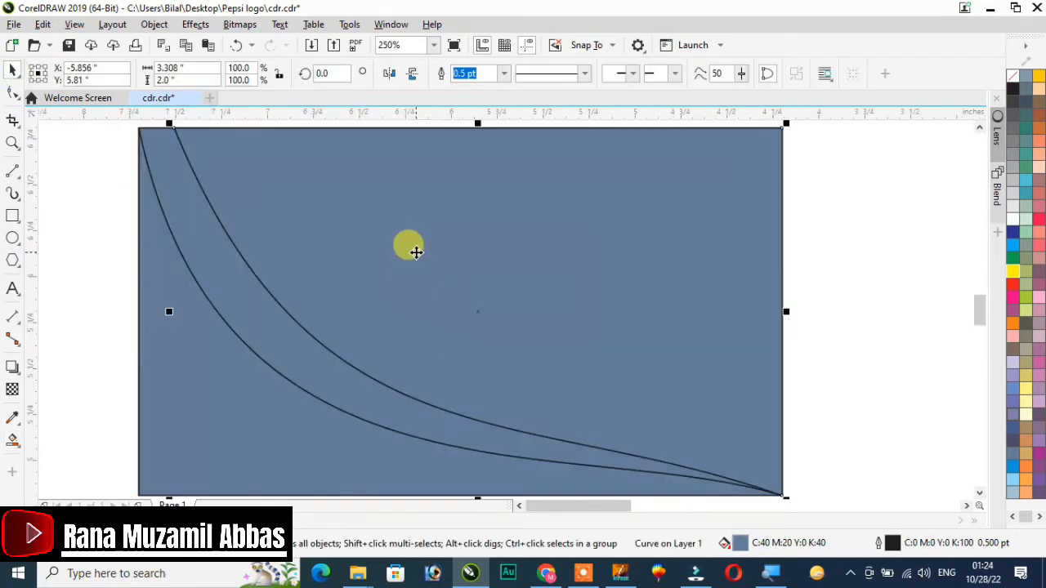
pyautogui.scroll(-1, 415, 252)
pyautogui.click(689, 269)
pyautogui.scroll(1, 514, 246)
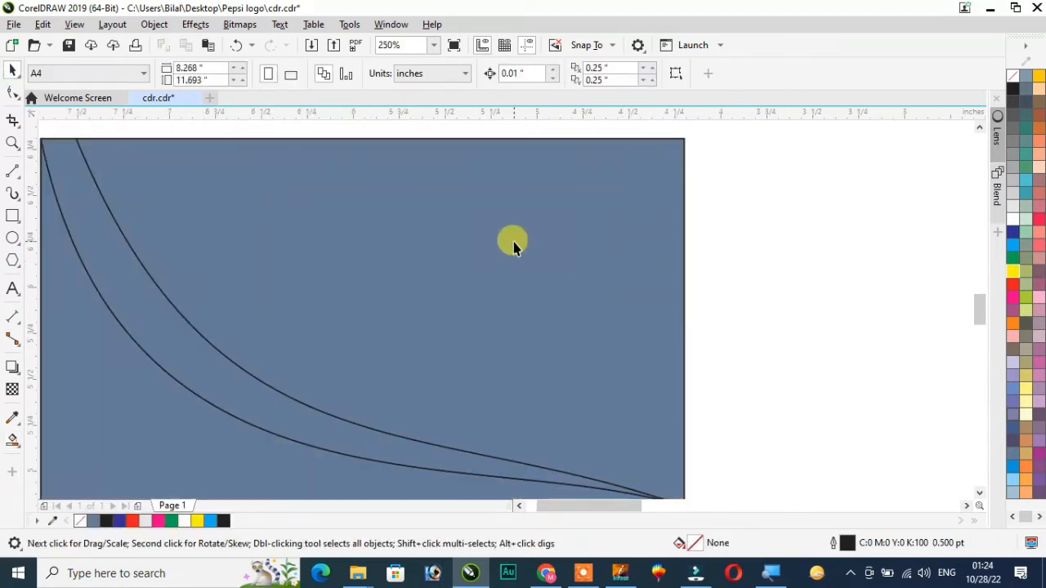
pyautogui.scroll(-1, 509, 256)
pyautogui.click(467, 258)
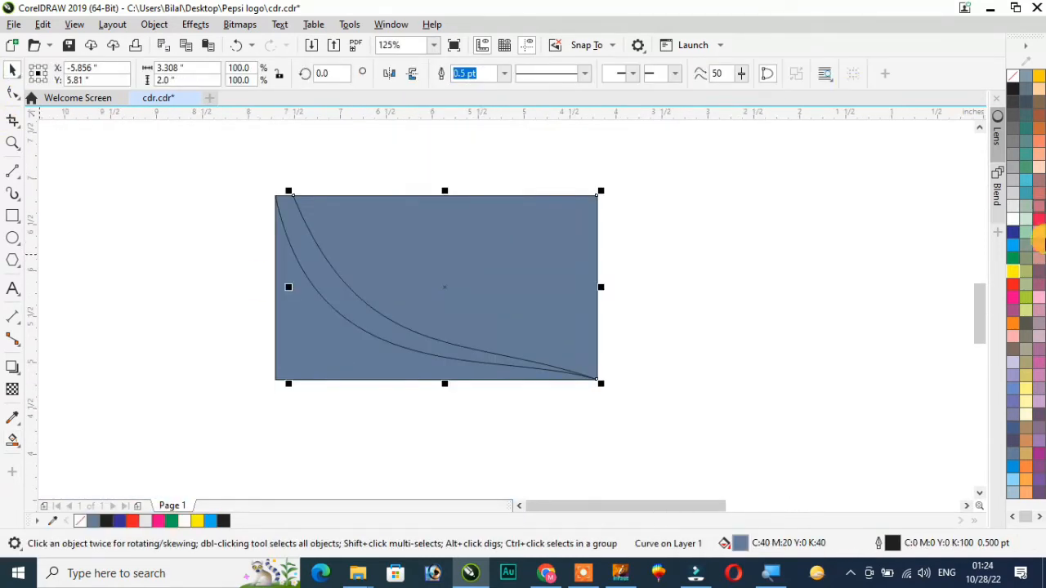
pyautogui.click(1014, 336)
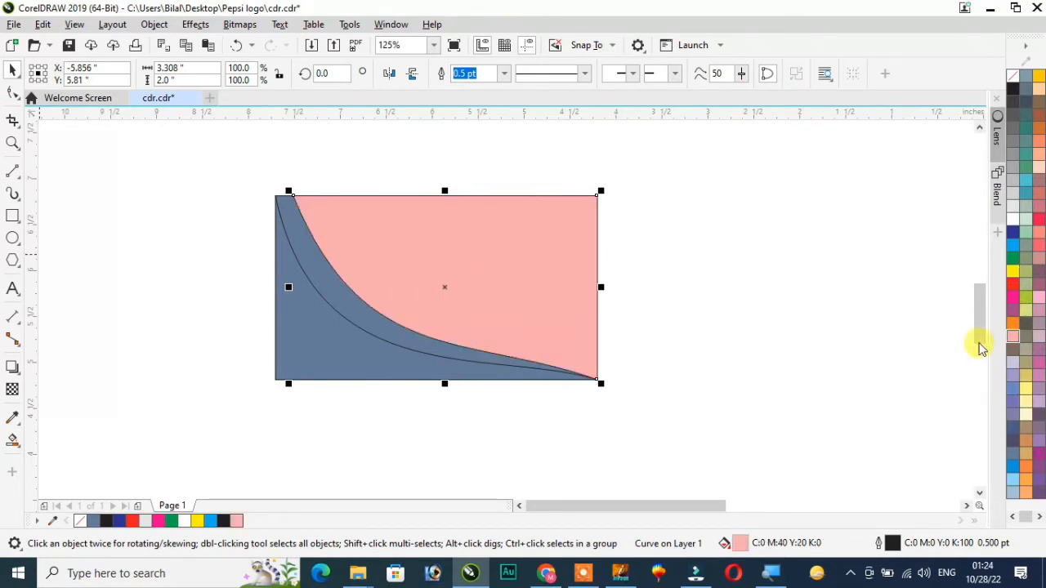
pyautogui.click(1026, 404)
pyautogui.click(542, 434)
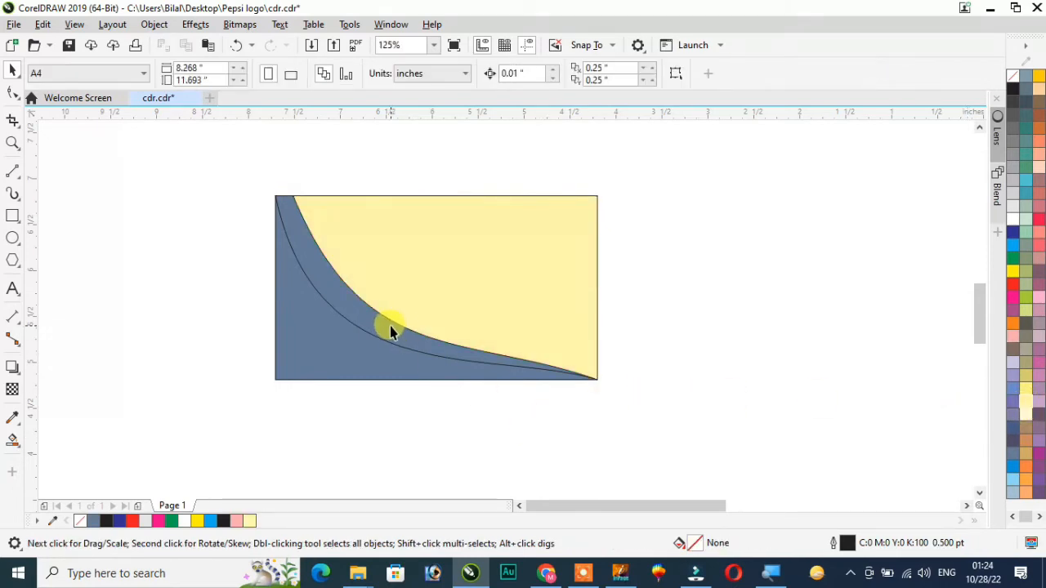
# Step: Fill the curved band between the two sweeps with red and the lower-left shape with dark blue
pyautogui.click(391, 330)
pyautogui.click(448, 451)
pyautogui.click(289, 198)
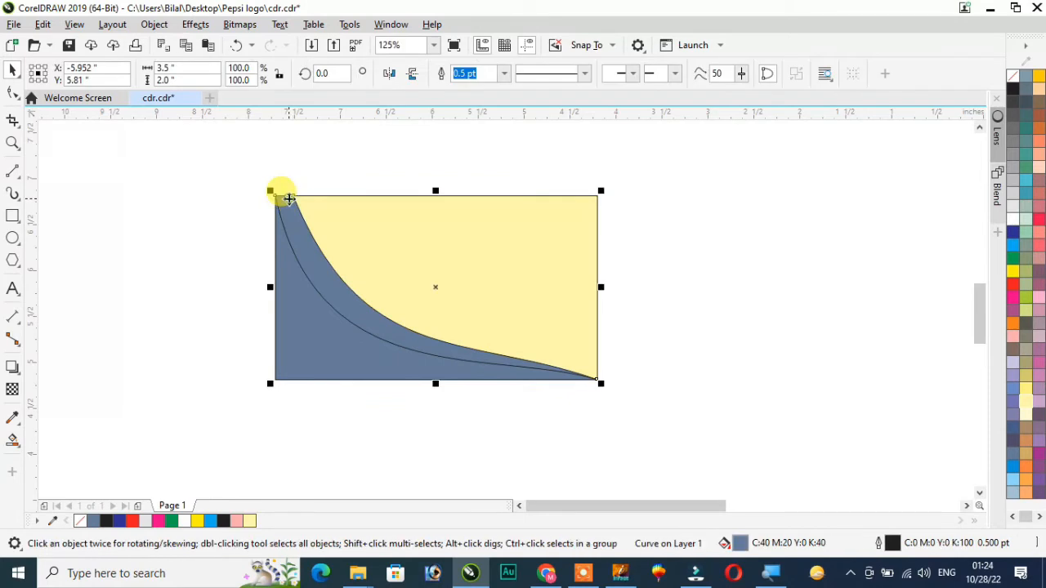
pyautogui.click(1014, 286)
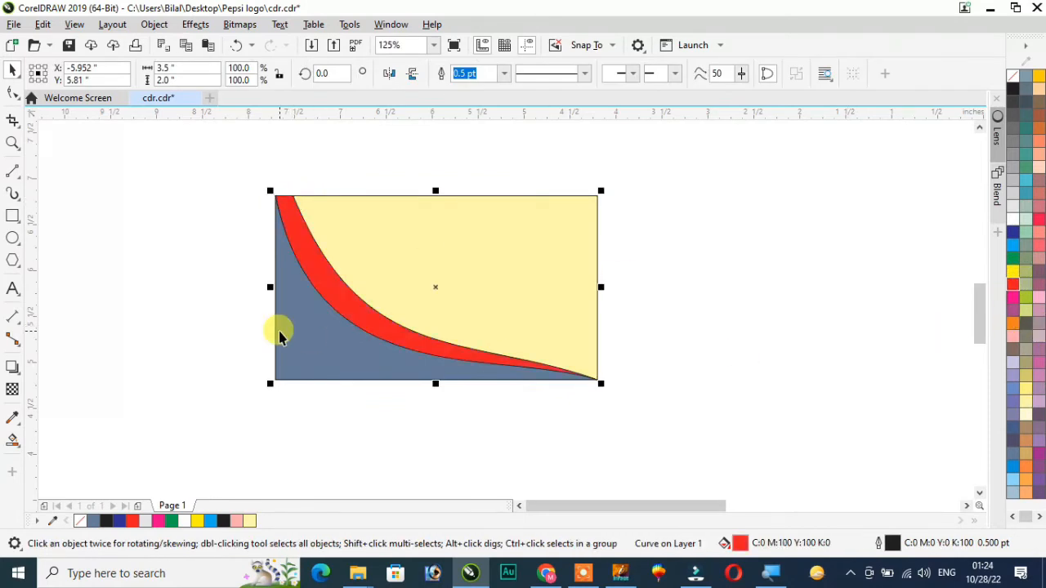
pyautogui.click(319, 350)
pyautogui.click(1014, 234)
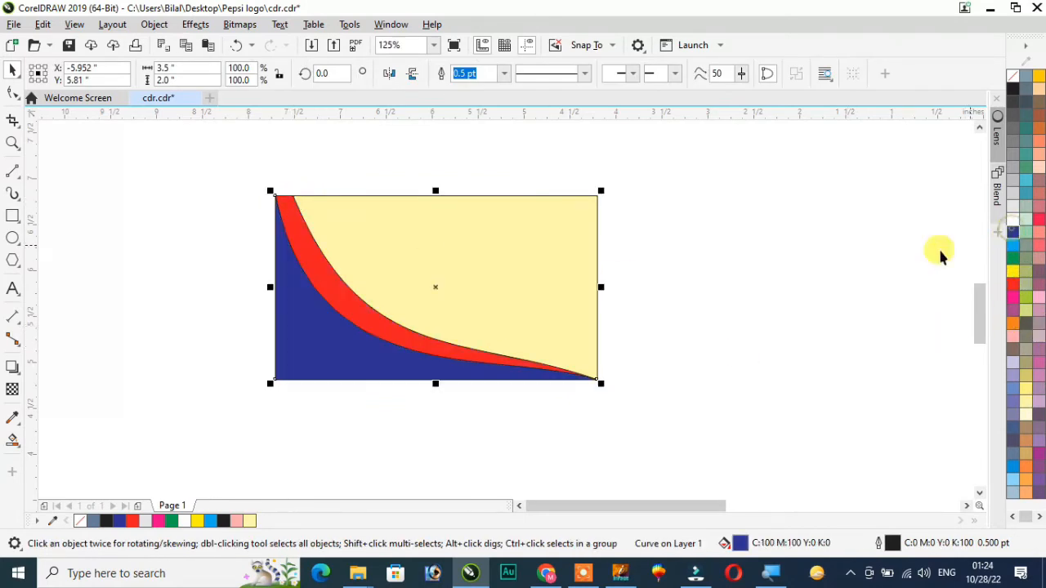
pyautogui.click(688, 262)
# Step: Apply Smart Fill to the dark blue lower-left shape, and undo the fill
pyautogui.scroll(2, 445, 242)
pyautogui.scroll(-2, 449, 238)
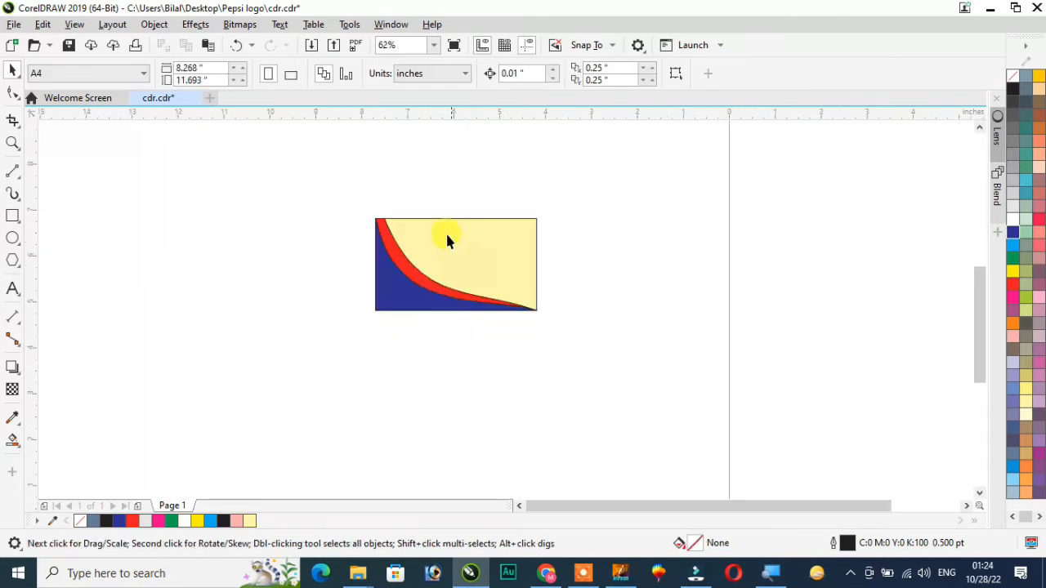
pyautogui.scroll(2, 422, 229)
pyautogui.scroll(-1, 482, 269)
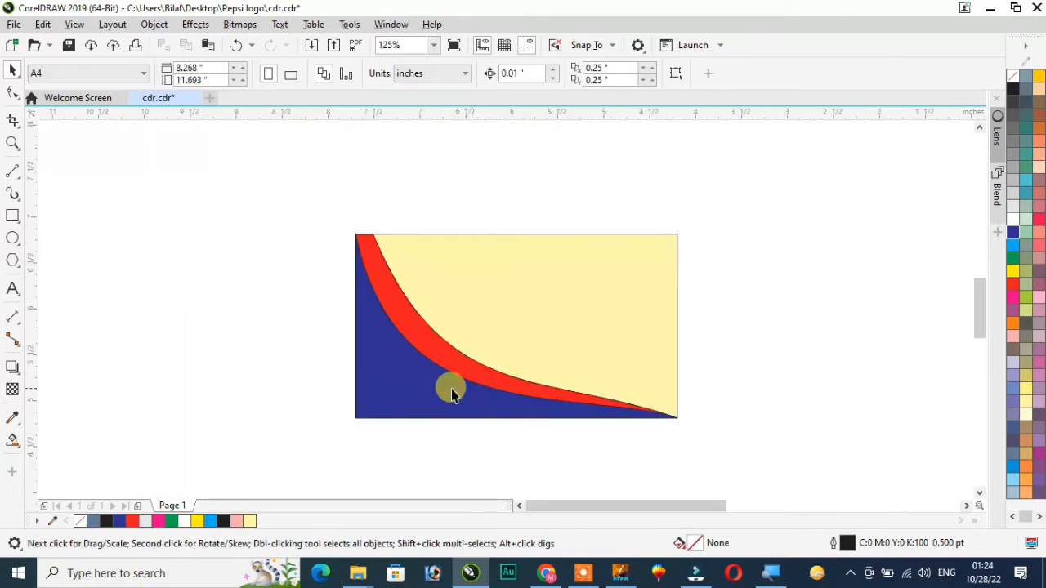
pyautogui.click(390, 395)
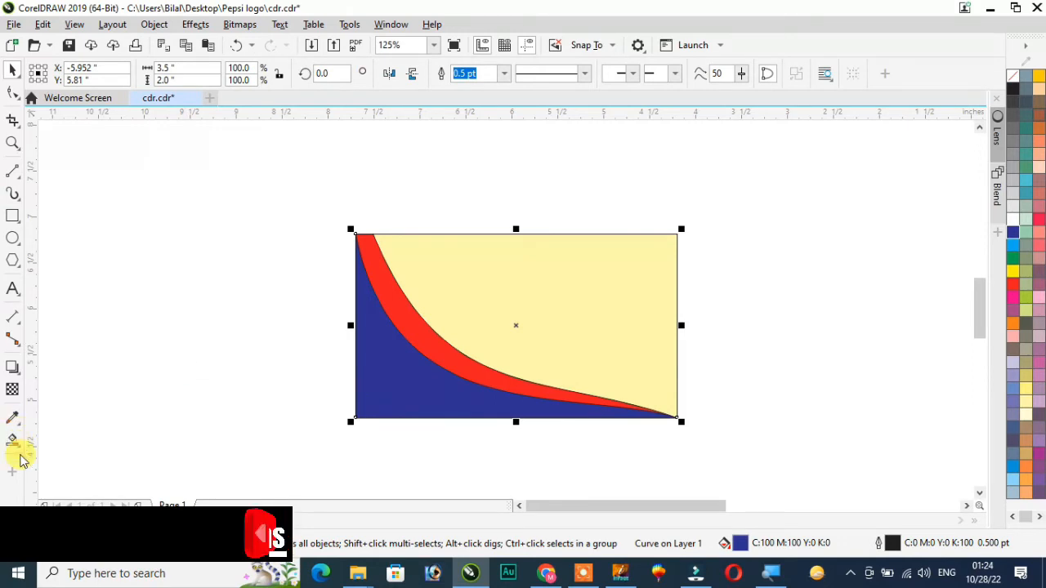
pyautogui.click(12, 440)
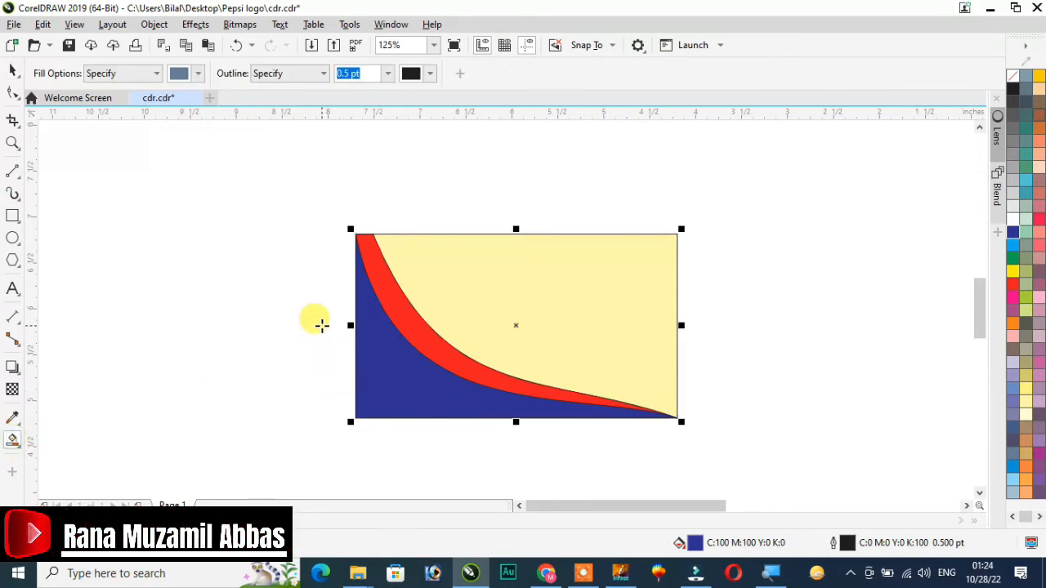
pyautogui.click(360, 405)
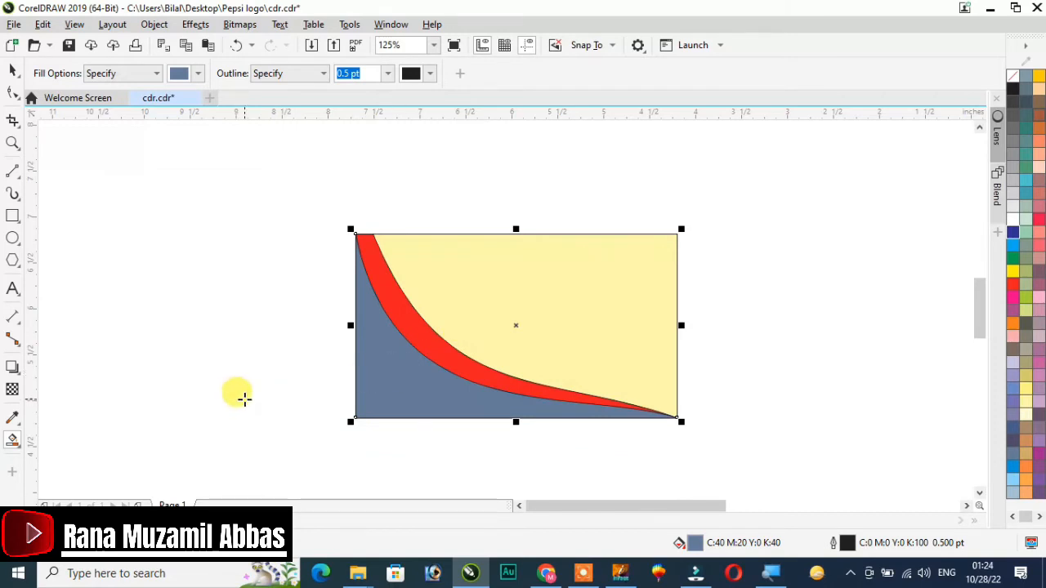
pyautogui.hotkey('ctrl', 'z')
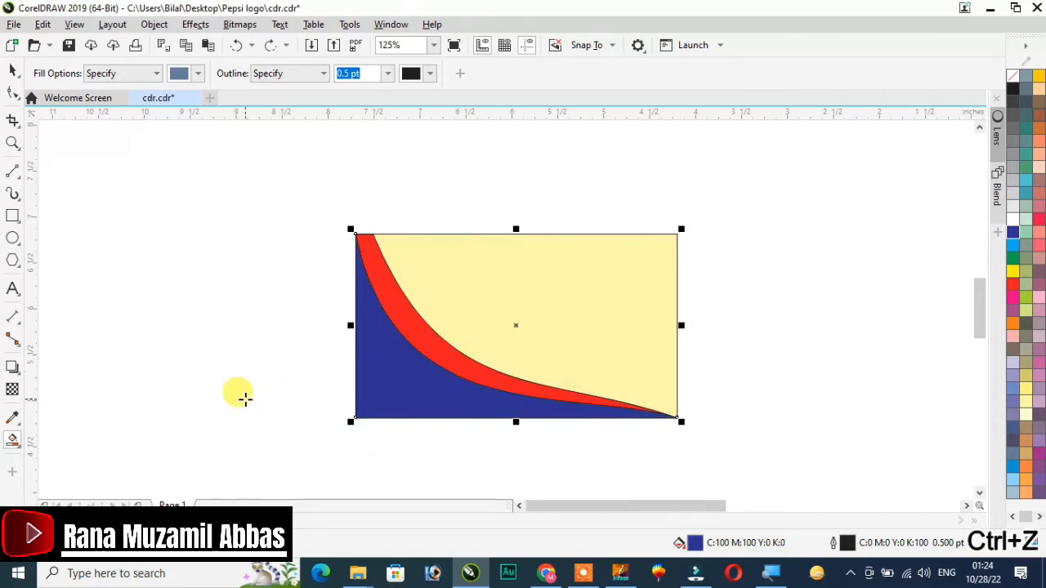
# Step: Apply a blue-to-white linear fountain fill to the lower-left shape with Interactive Fill, running diagonally up from its lower-left corner
pyautogui.click(19, 450)
pyautogui.click(23, 439)
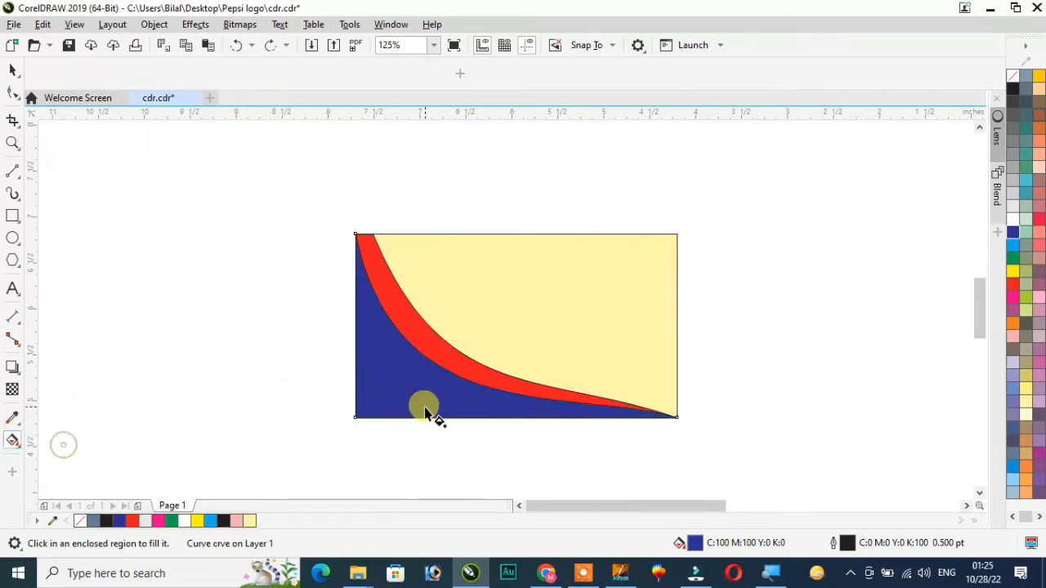
pyautogui.moveTo(370, 414); pyautogui.dragTo(498, 336)
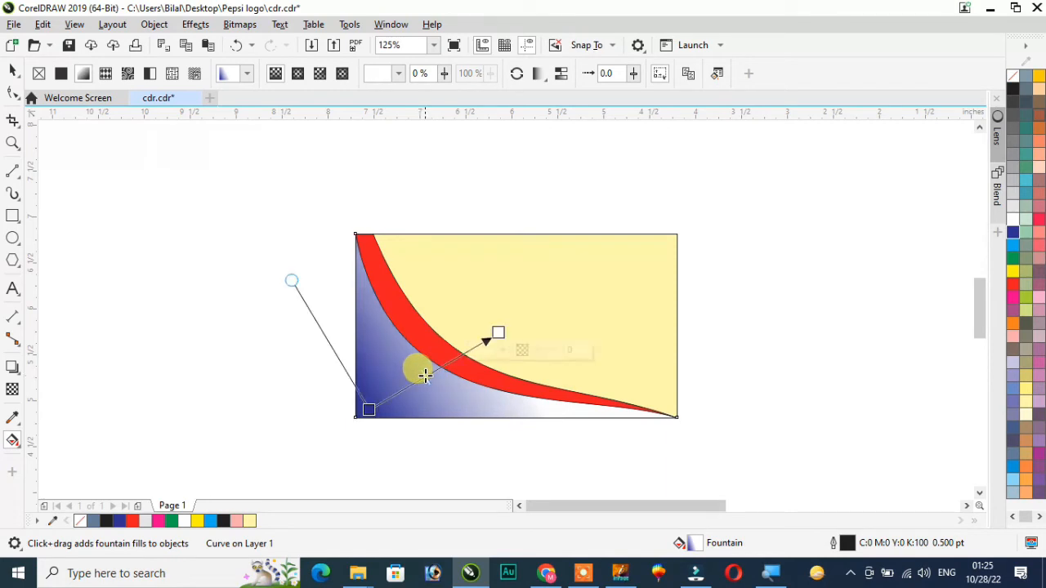
# Step: Change the lower-left shape's fountain fill to end in black, with its end point pulled closer to the lower-left corner
pyautogui.click(495, 335)
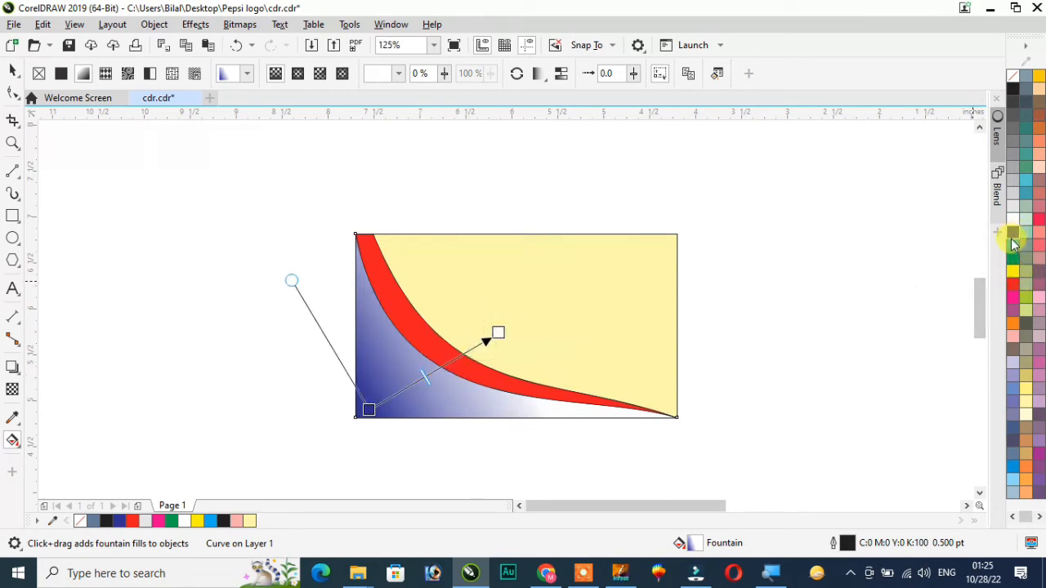
pyautogui.moveTo(1013, 237); pyautogui.dragTo(483, 335)
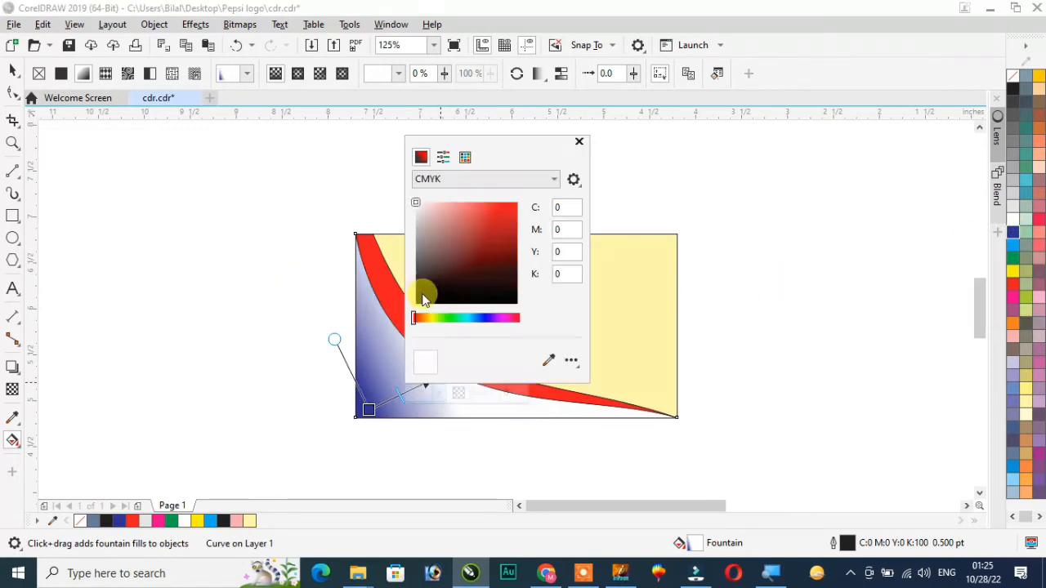
pyautogui.click(421, 293)
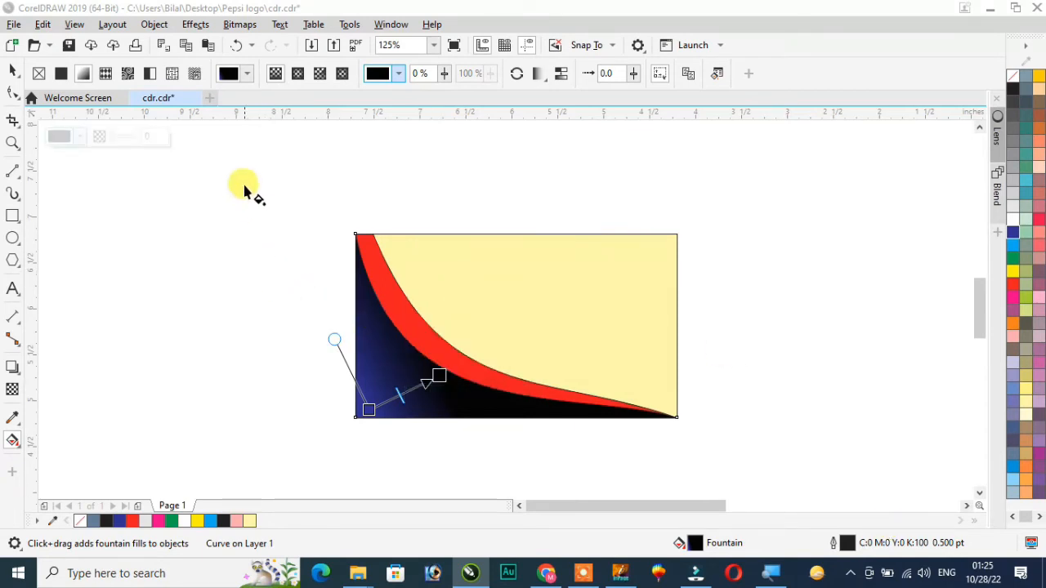
pyautogui.click(13, 74)
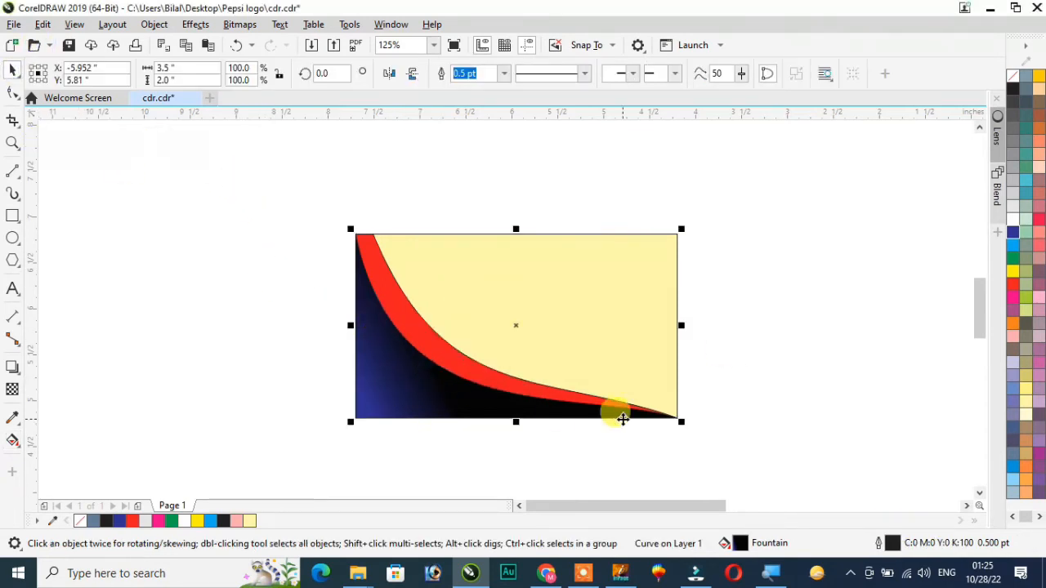
pyautogui.scroll(1, 618, 419)
pyautogui.scroll(-1, 609, 413)
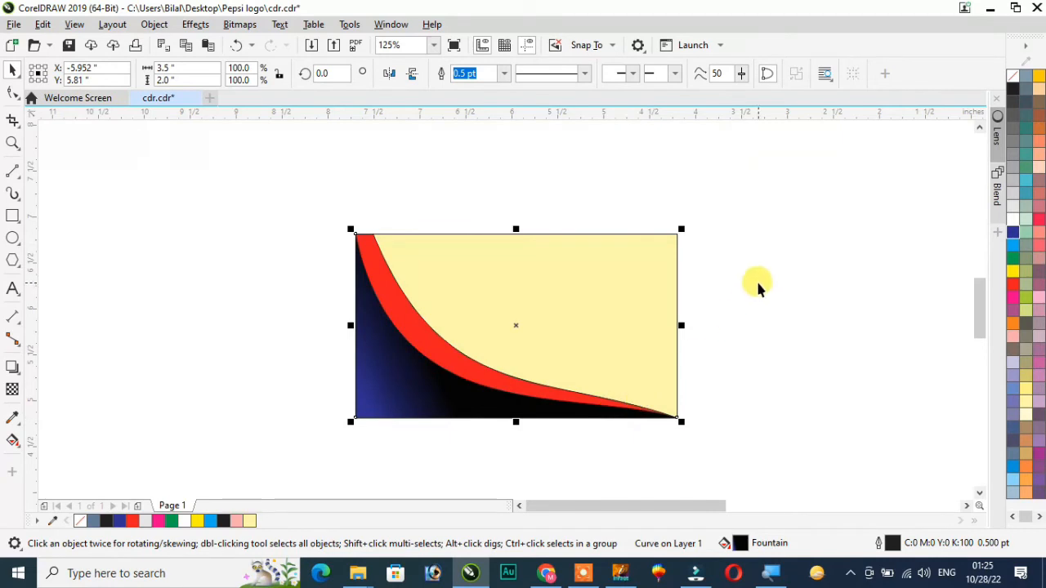
pyautogui.scroll(1, 760, 285)
pyautogui.click(782, 290)
pyautogui.scroll(-2, 782, 288)
pyautogui.scroll(1, 719, 308)
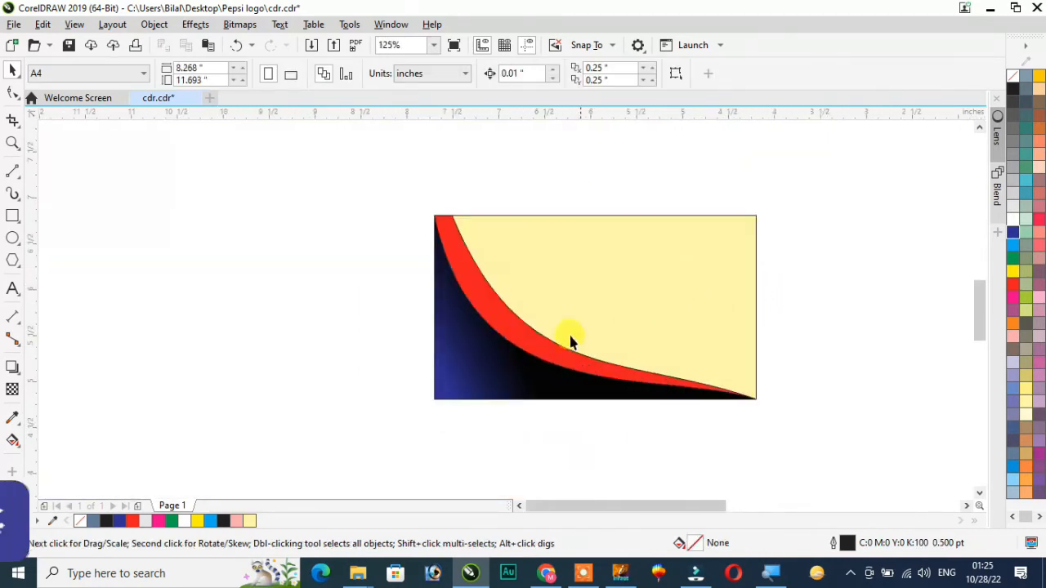
# Step: Remove the outlines from the red curved band and the large pale yellow shape
pyautogui.click(534, 341)
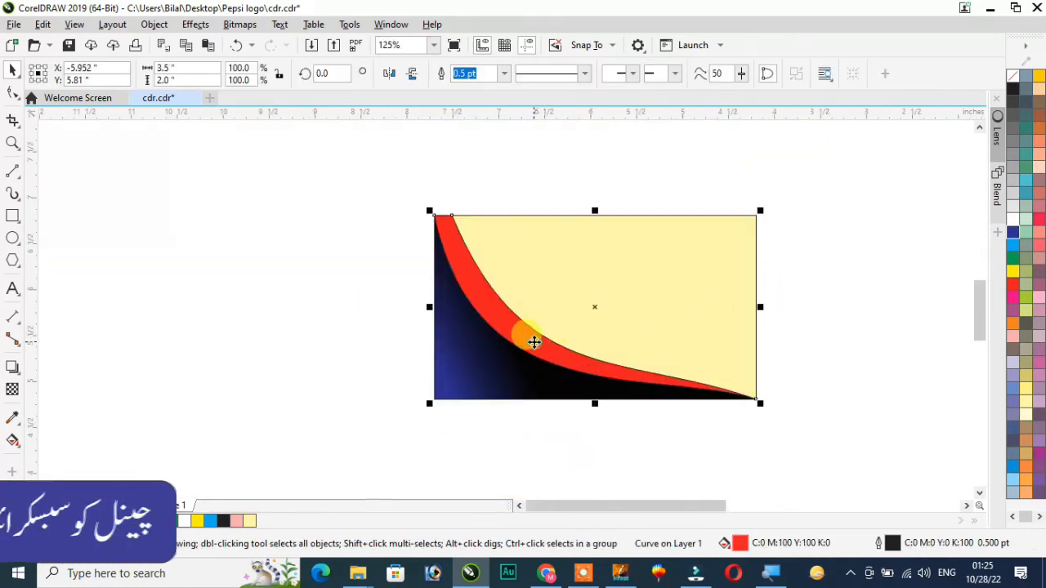
pyautogui.rightClick(1016, 81)
pyautogui.click(867, 216)
pyautogui.scroll(1, 649, 293)
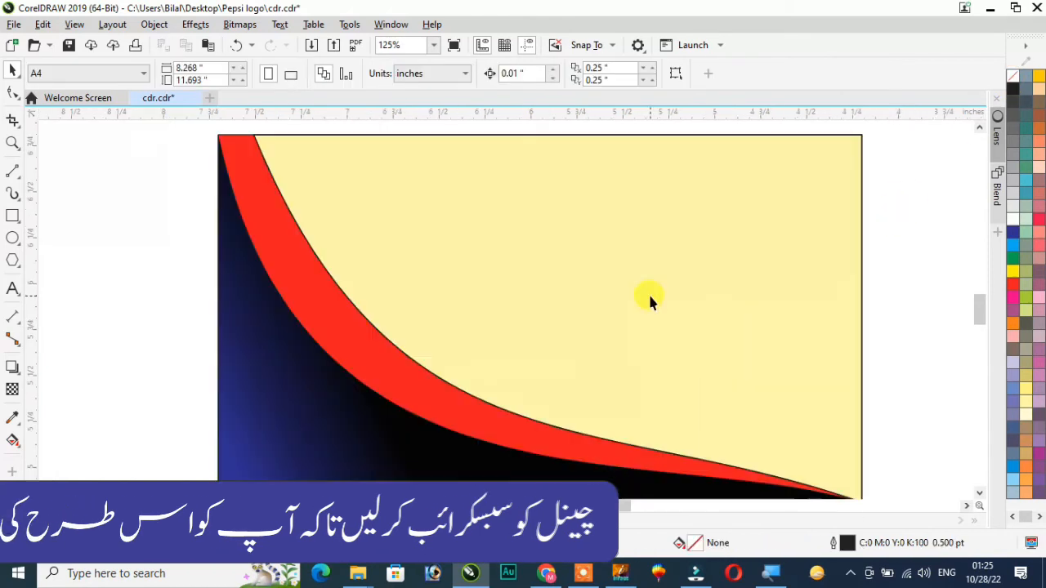
pyautogui.click(430, 372)
pyautogui.rightClick(1014, 78)
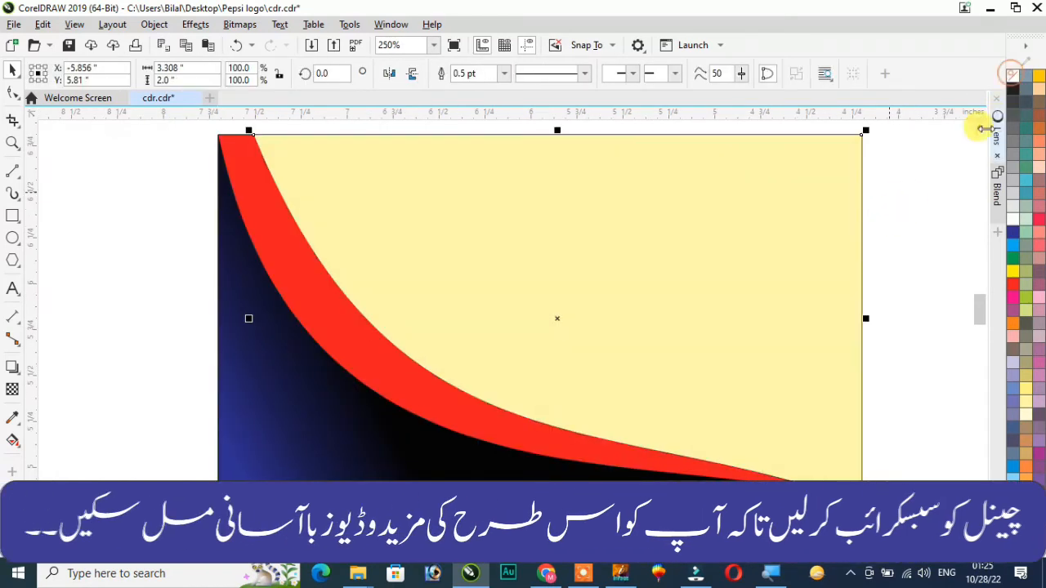
pyautogui.click(899, 203)
pyautogui.scroll(-1, 899, 204)
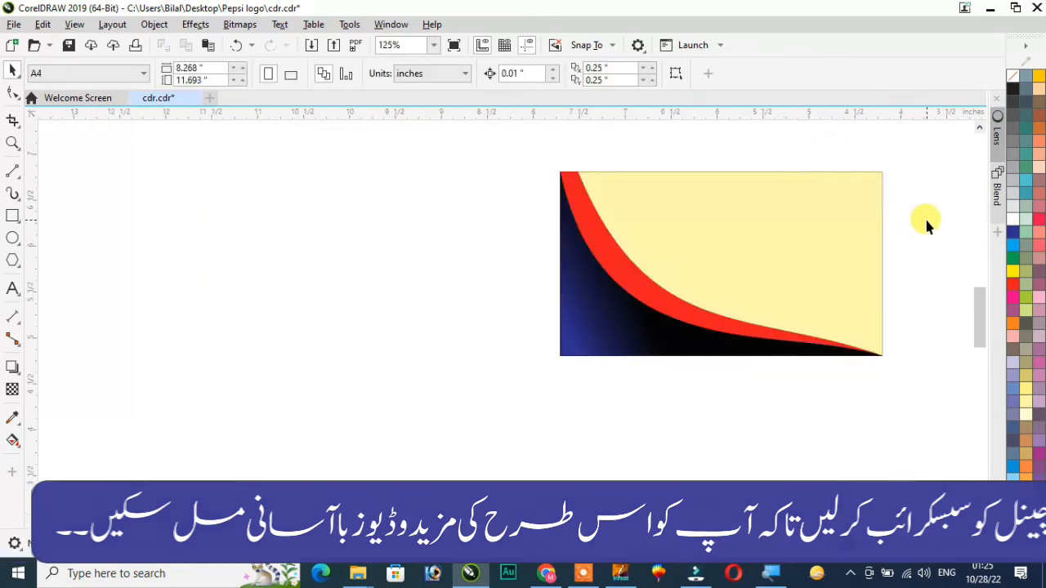
pyautogui.scroll(1, 924, 216)
pyautogui.scroll(-1, 914, 215)
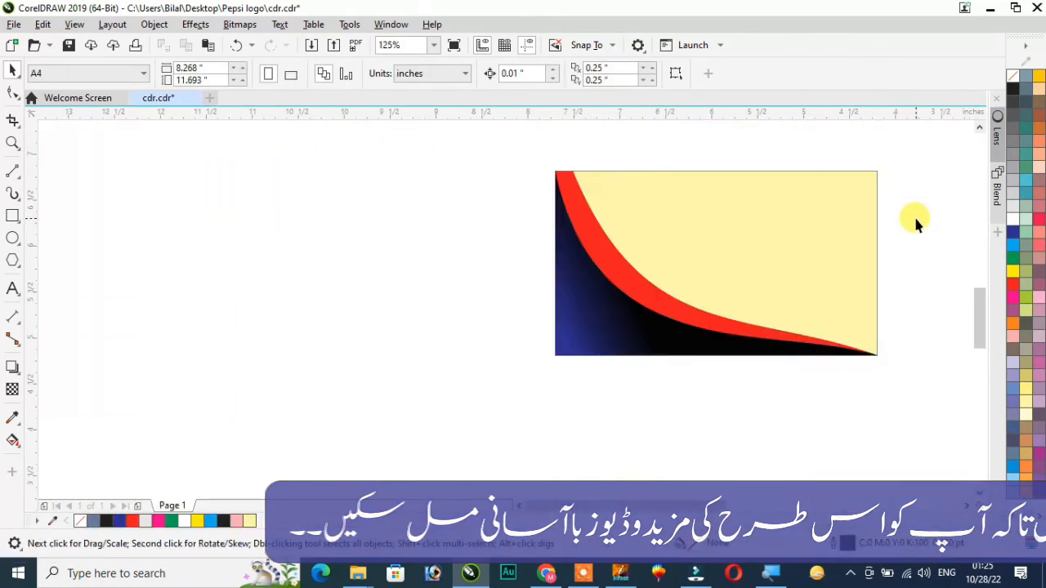
# Step: Recolour the large upper-right shape bright yellow (C:0 M:0 Y:100 K:0)
pyautogui.scroll(1, 914, 215)
pyautogui.click(665, 234)
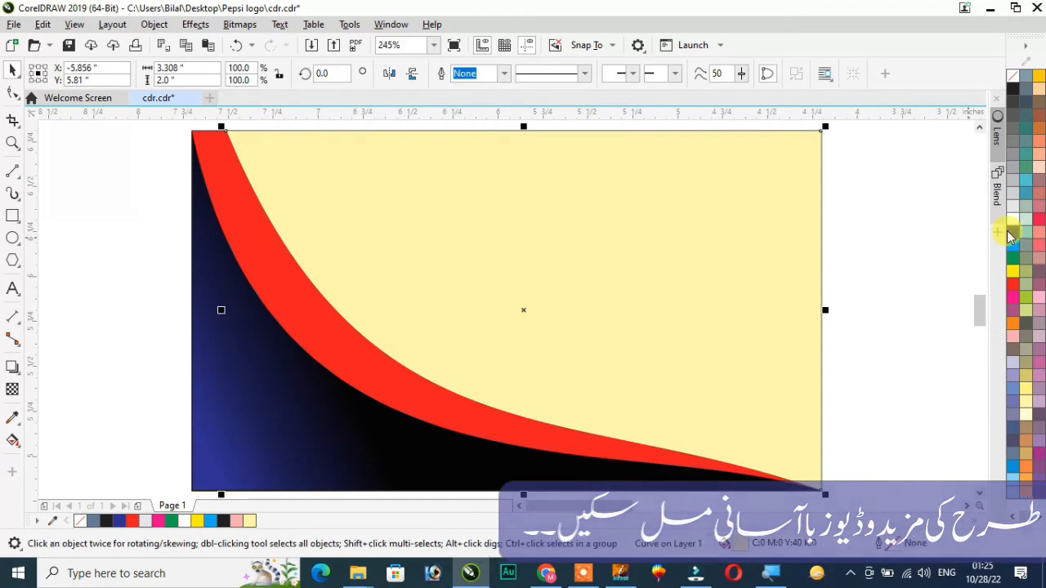
pyautogui.click(1014, 271)
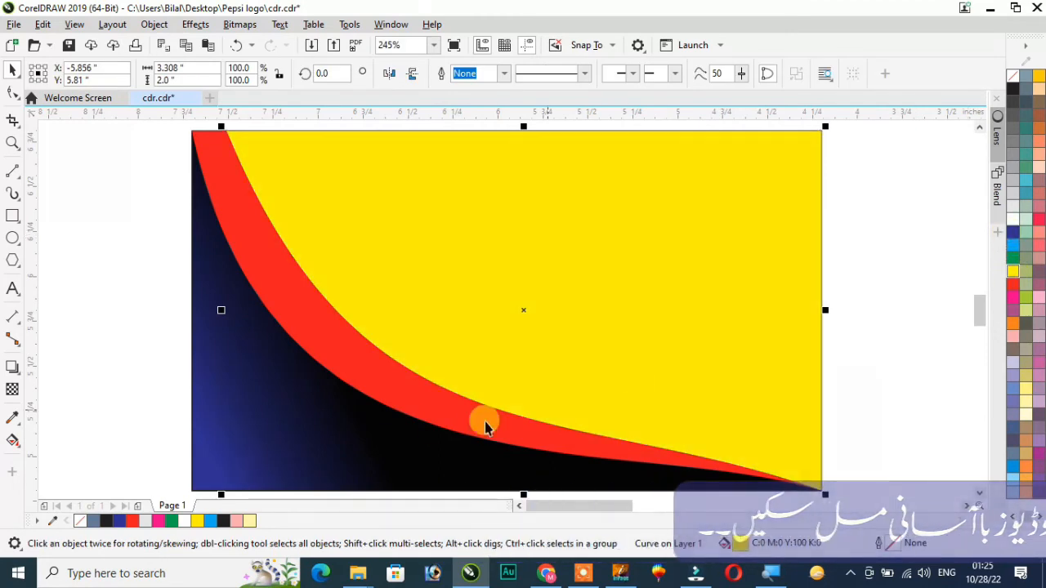
# Step: Try a light grey fill and an olive green fill on the curved band
pyautogui.click(441, 409)
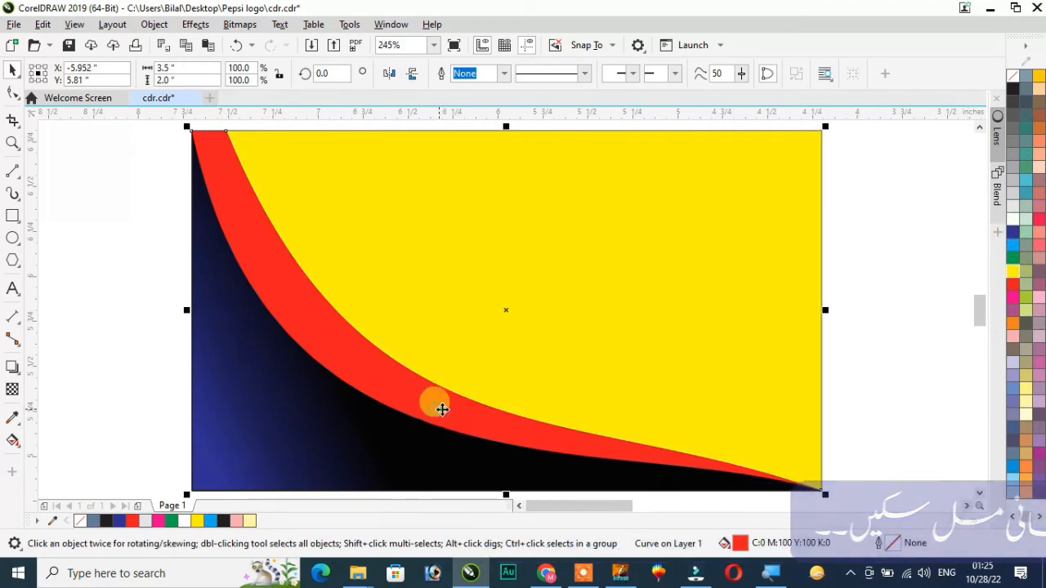
pyautogui.click(1014, 197)
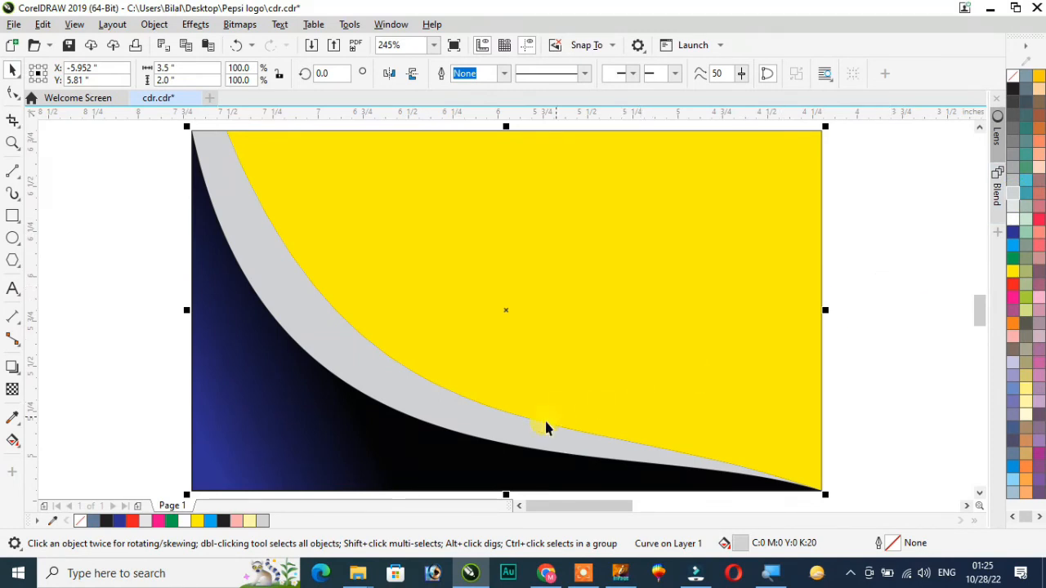
pyautogui.click(1027, 274)
# Step: Try dusty pink and light green on the large upper-right shape, and settle on pale yellow
pyautogui.click(770, 272)
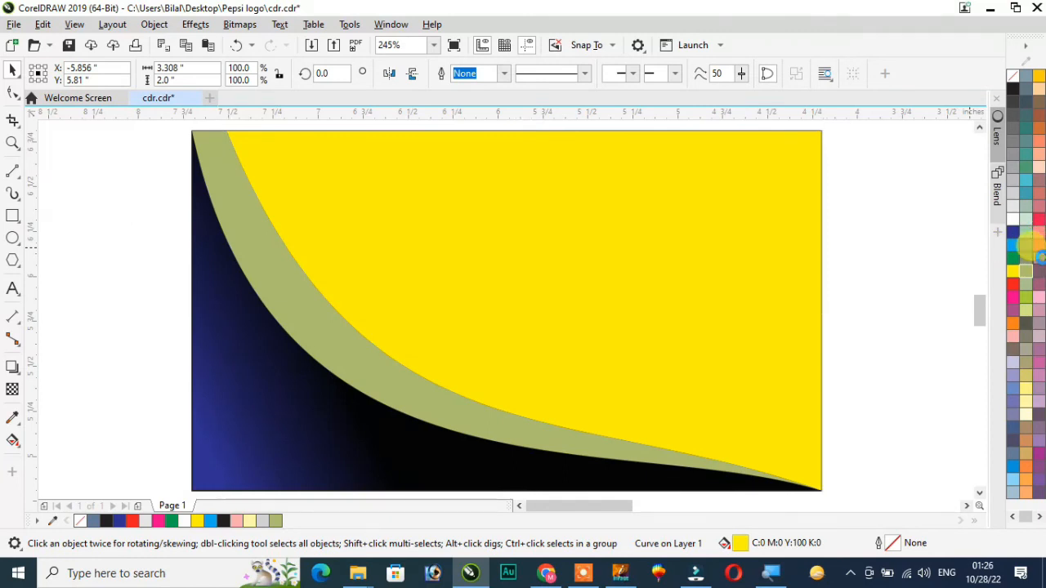
pyautogui.click(1040, 259)
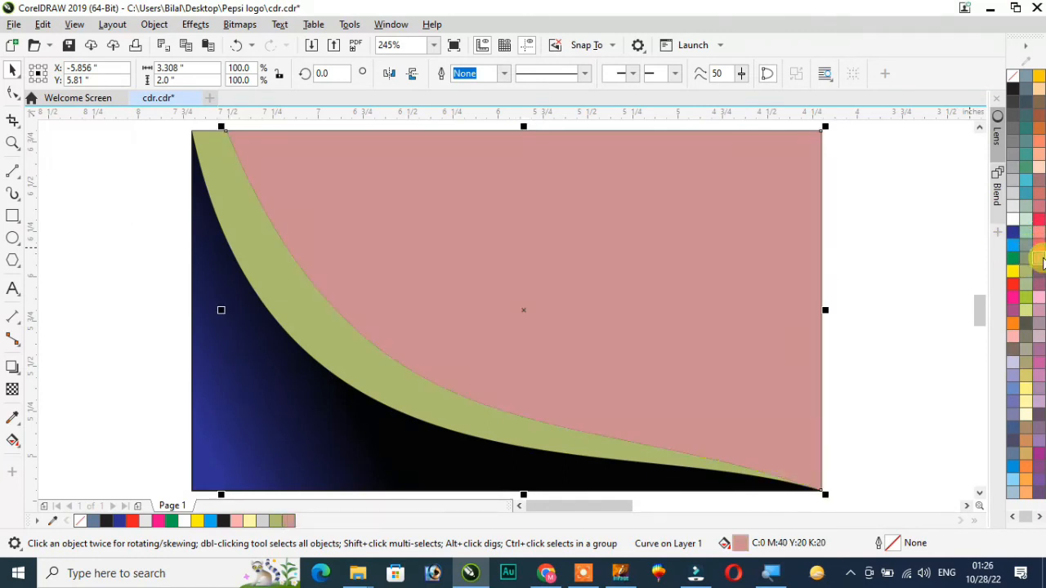
pyautogui.click(1028, 315)
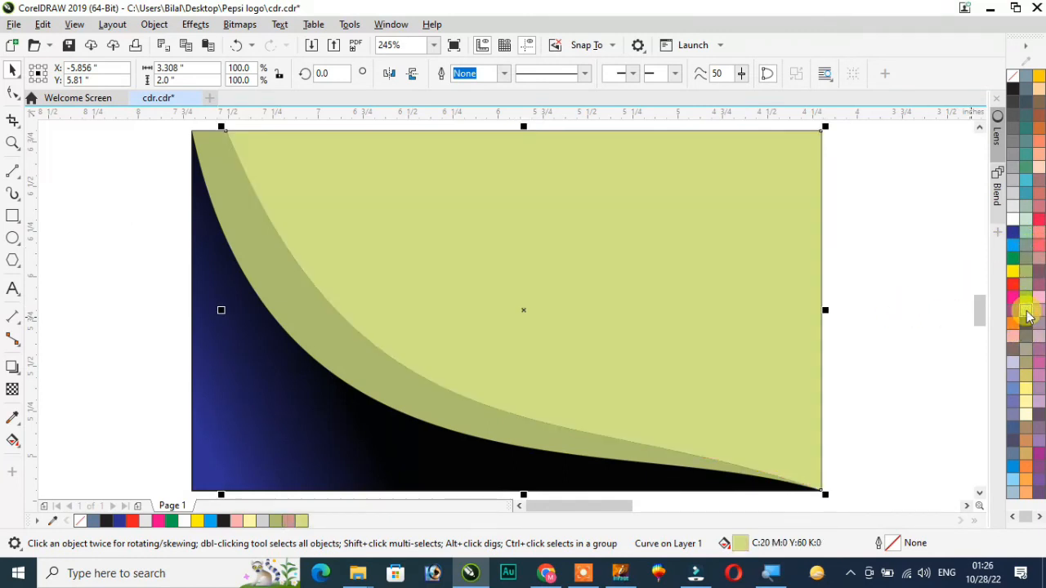
pyautogui.click(1028, 406)
# Step: Recolour the curved band lime green (C:40 M:0 Y:100 K:0) and deselect it
pyautogui.click(533, 428)
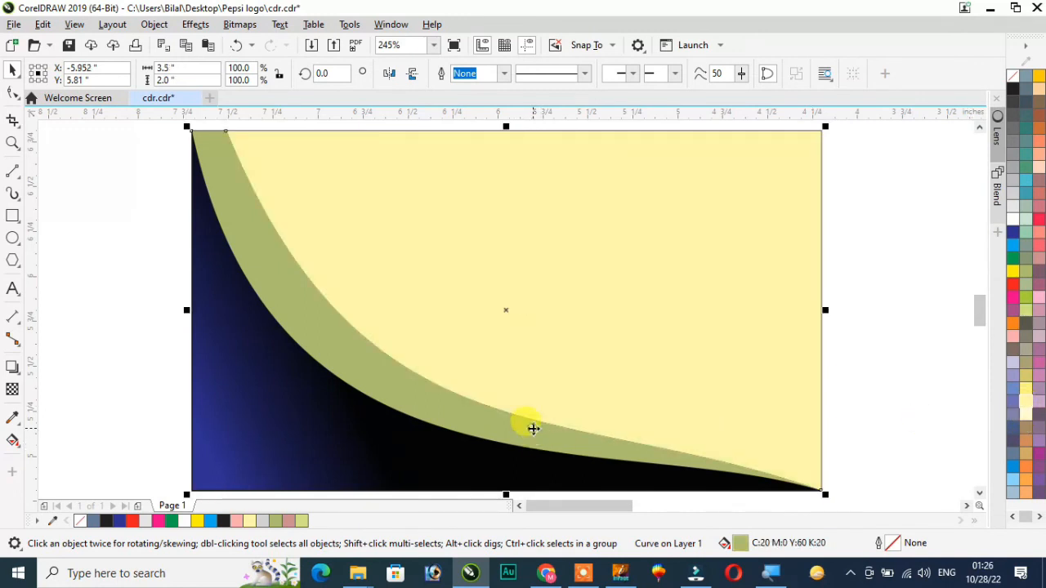
pyautogui.click(1027, 296)
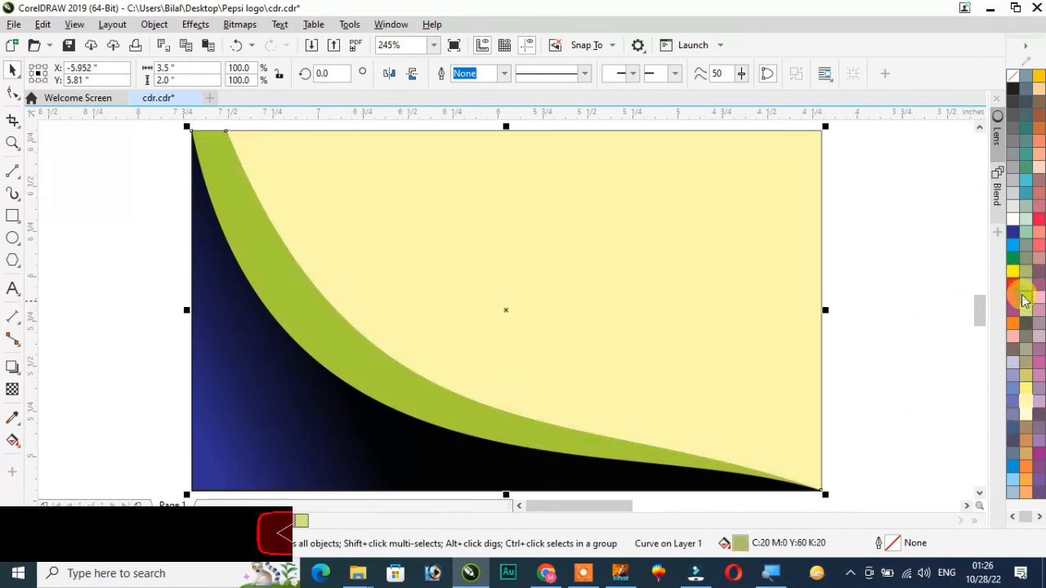
pyautogui.scroll(-2, 803, 237)
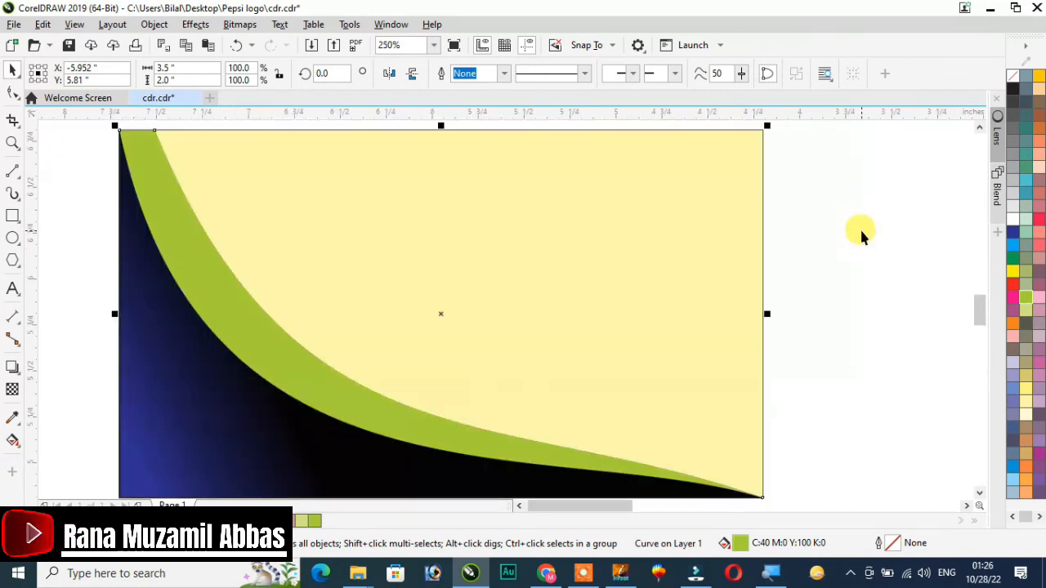
pyautogui.scroll(2, 861, 233)
pyautogui.click(863, 234)
pyautogui.scroll(-2, 860, 234)
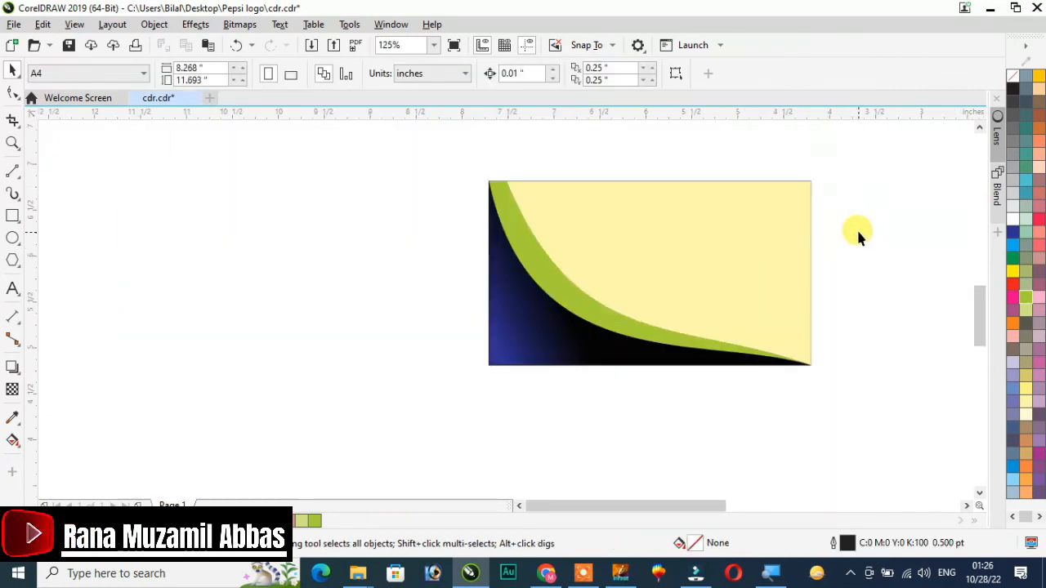
pyautogui.scroll(2, 862, 233)
pyautogui.scroll(-2, 859, 234)
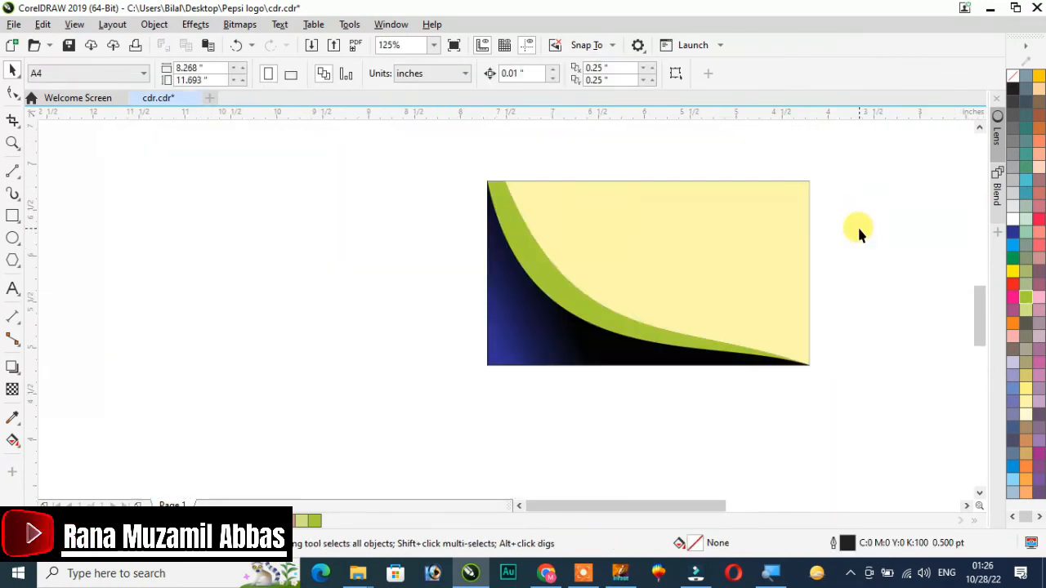